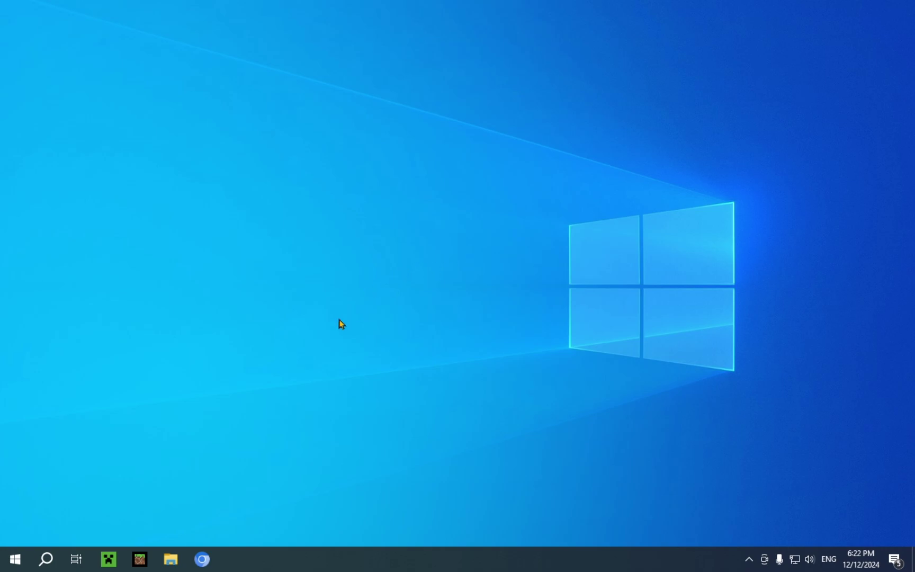
Search Chromium for 'Hysteria Shader' and accept the search engine's cookie consent.
{"action": "left_click", "coordinate": [202, 566]}
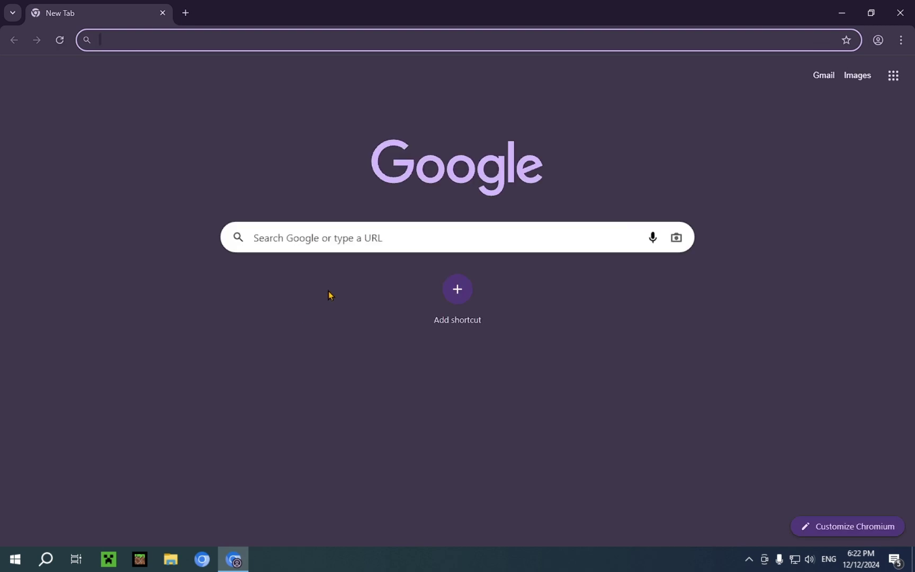
{"action": "type", "text": "Hyste"}
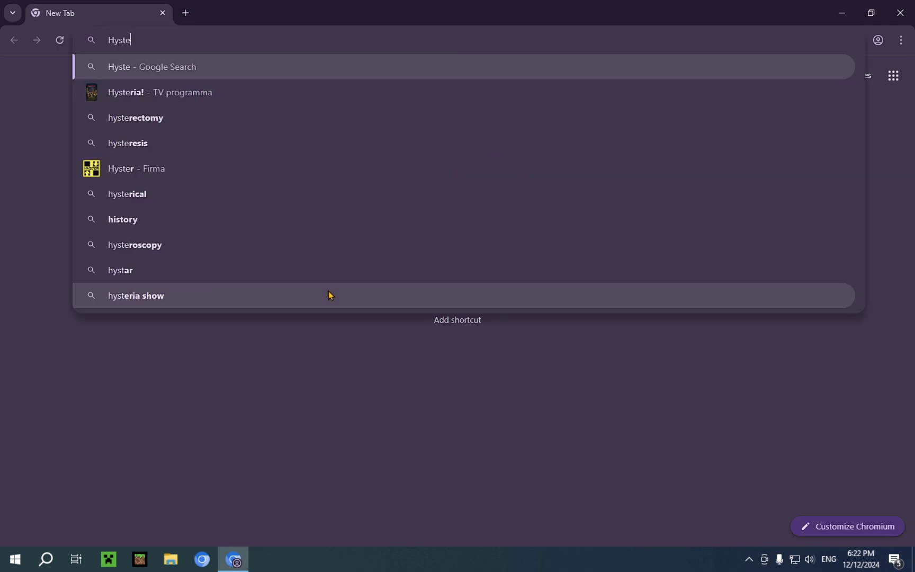
{"action": "type", "text": "ria Shader"}
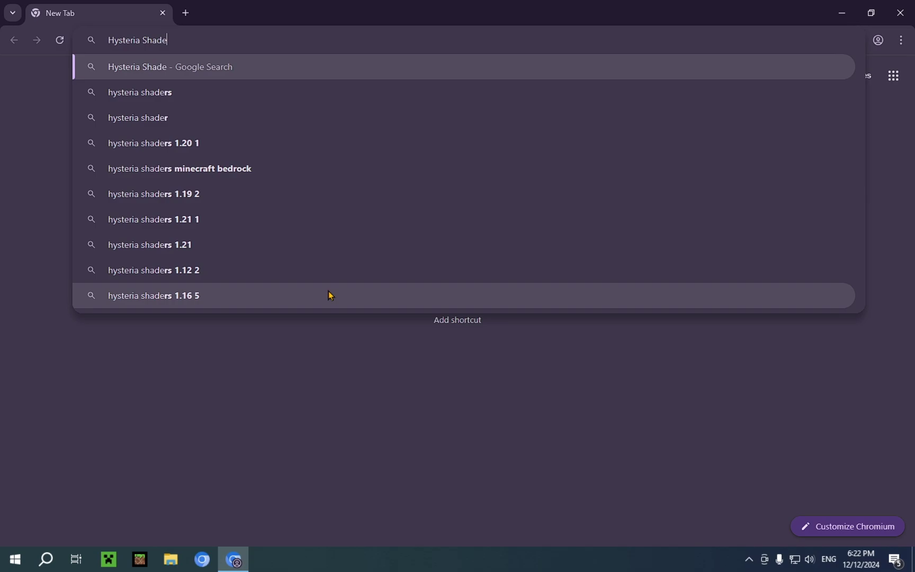
{"action": "key", "text": "Return"}
{"action": "left_click", "coordinate": [526, 458]}
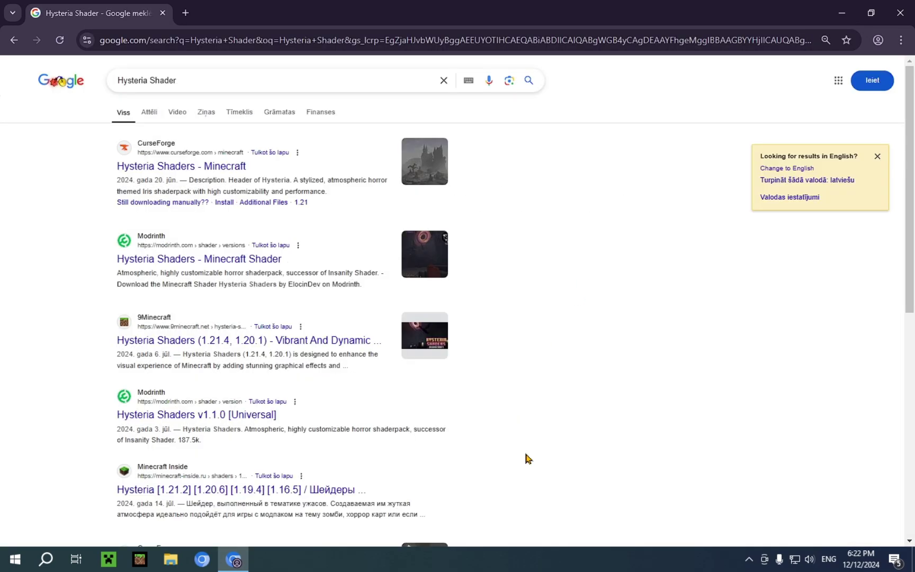
Open the CurseForge Hysteria Shaders page, accept the privacy popup, and page to the moon screenshot.
{"action": "left_click", "coordinate": [161, 167]}
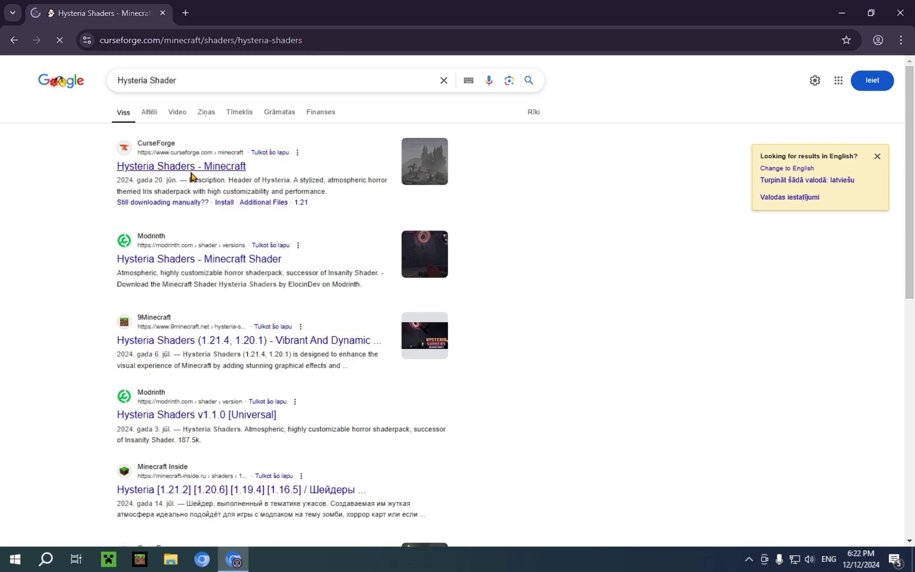
{"action": "scroll", "coordinate": [239, 178], "scroll_direction": "down", "scroll_amount": 5}
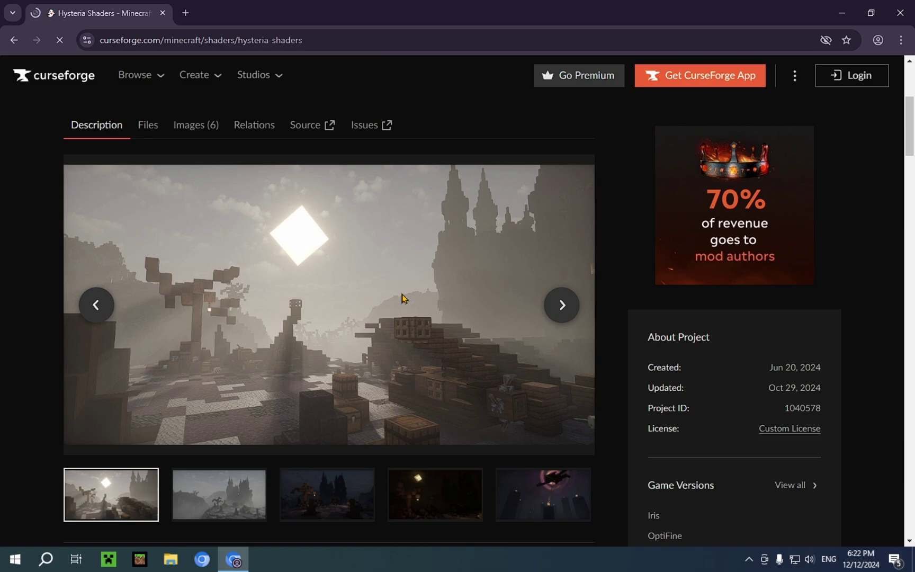
{"action": "left_click", "coordinate": [563, 305]}
{"action": "left_click", "coordinate": [723, 491]}
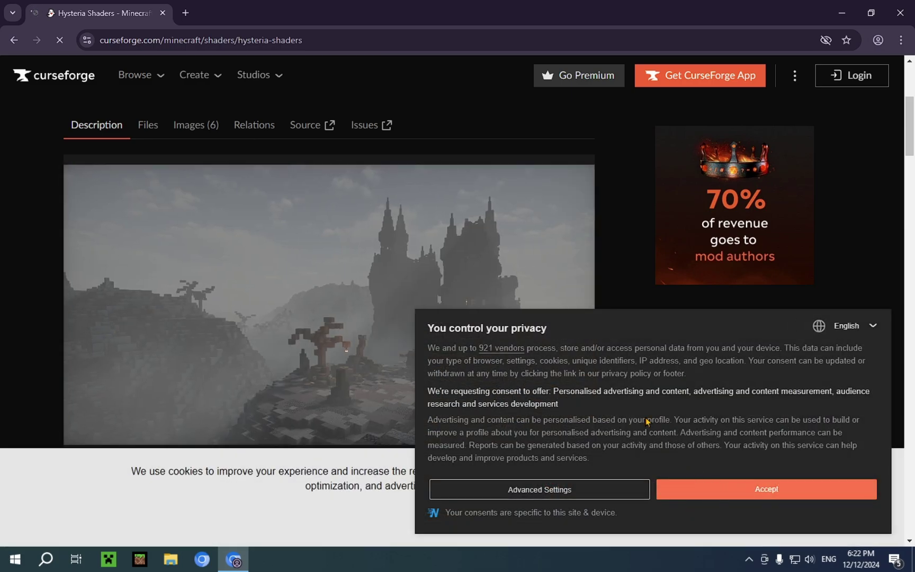
{"action": "left_click", "coordinate": [562, 306]}
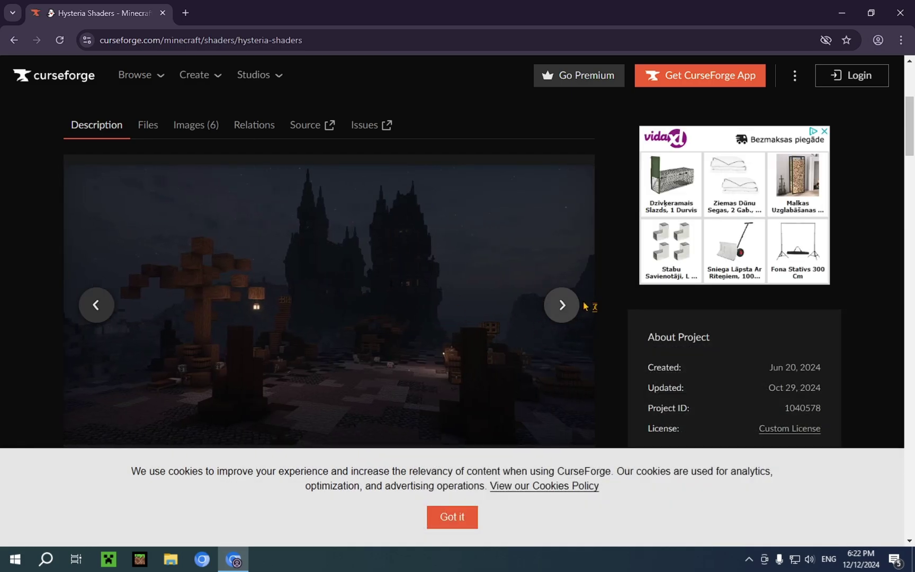
{"action": "left_click", "coordinate": [561, 306]}
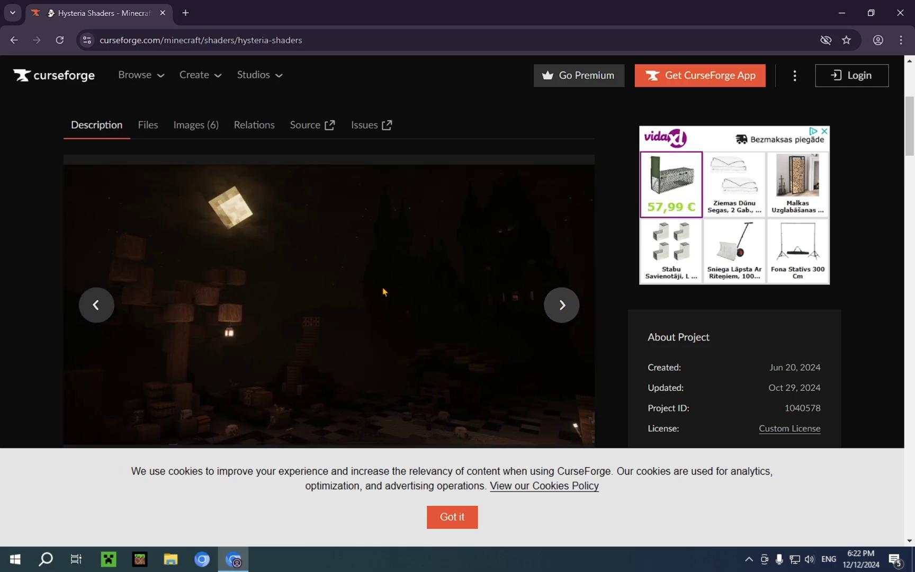
Dismiss the cookie notice and return to the top of the page.
{"action": "scroll", "coordinate": [279, 210], "scroll_direction": "down", "scroll_amount": 3}
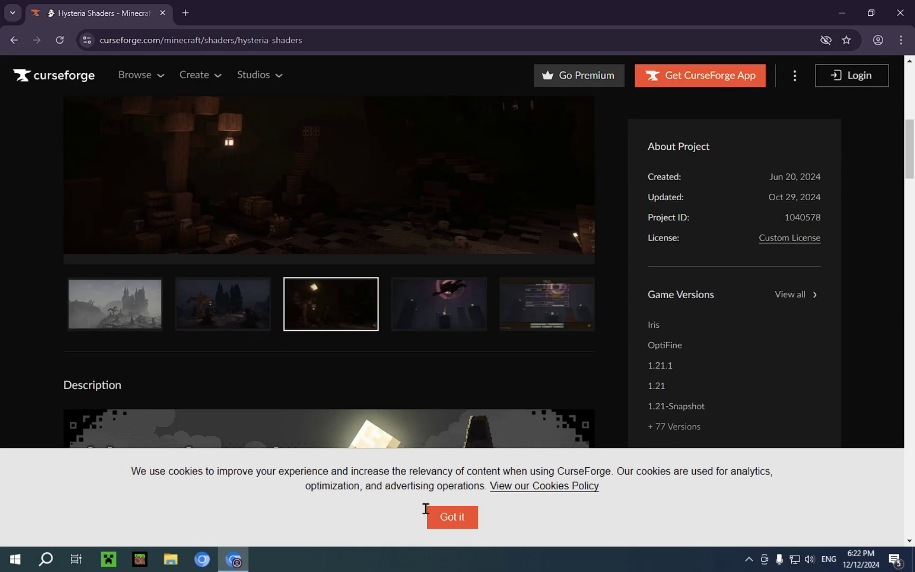
{"action": "left_click", "coordinate": [449, 516]}
{"action": "scroll", "coordinate": [458, 460], "scroll_direction": "up", "scroll_amount": 7}
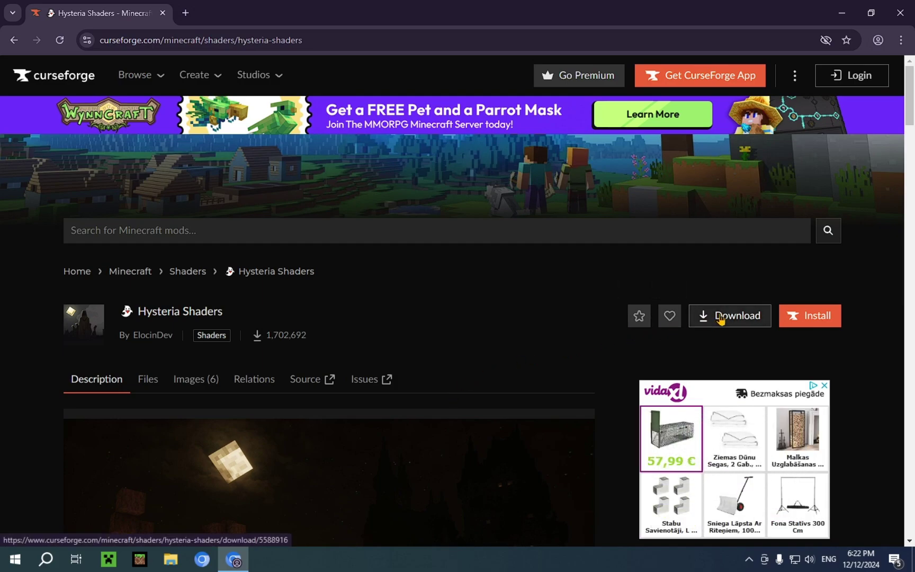
Download Hysteria-Shaders-Universal-v1.2.1.zip from the CurseForge download page.
{"action": "left_click", "coordinate": [681, 313]}
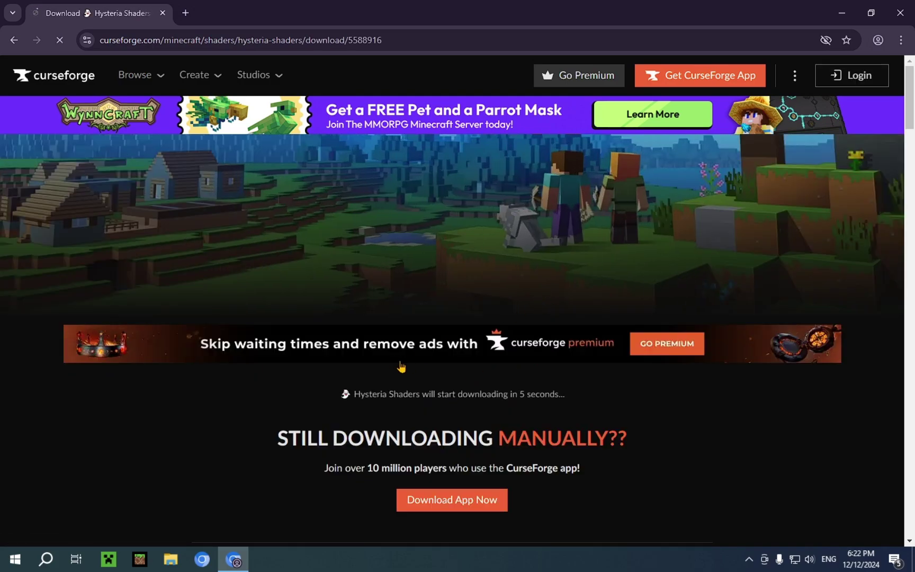
{"action": "scroll", "coordinate": [401, 365], "scroll_direction": "down", "scroll_amount": 1}
{"action": "left_click_drag", "start_coordinate": [280, 376], "coordinate": [641, 375]}
{"action": "left_click", "coordinate": [649, 373]}
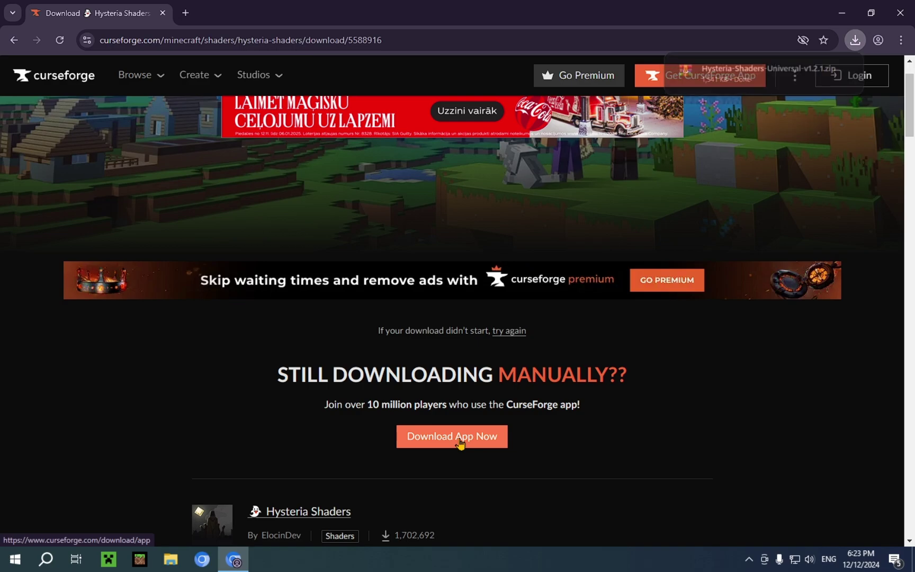
Search for 'iris shaders' in a new tab and open the official Iris Shaders site.
{"action": "left_click", "coordinate": [185, 12]}
{"action": "type", "text": "Iris"}
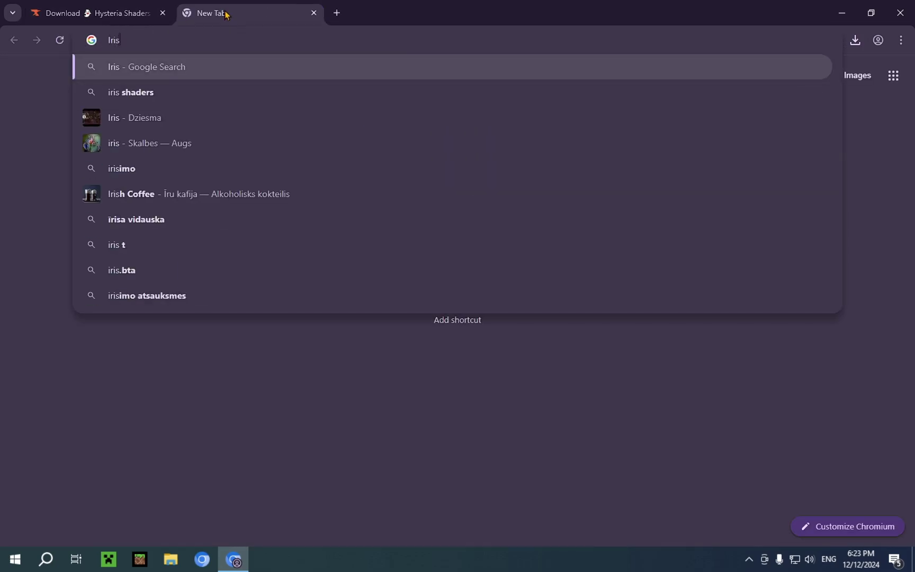
{"action": "key", "text": "Down"}
{"action": "key", "text": "Return"}
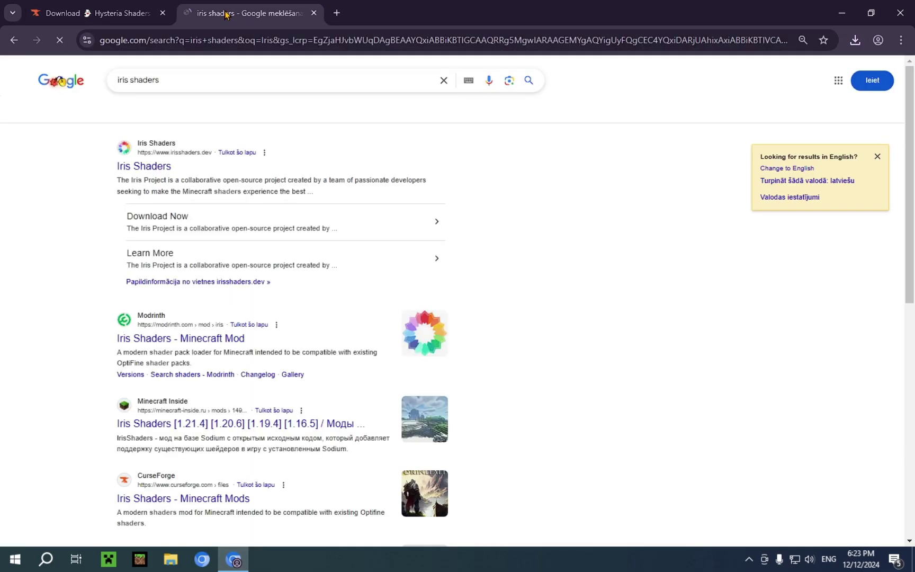
{"action": "left_click", "coordinate": [155, 168]}
Download the universal Iris-Installer-3.2.1.jar and close the browser.
{"action": "key", "text": "ctrl+Tab"}
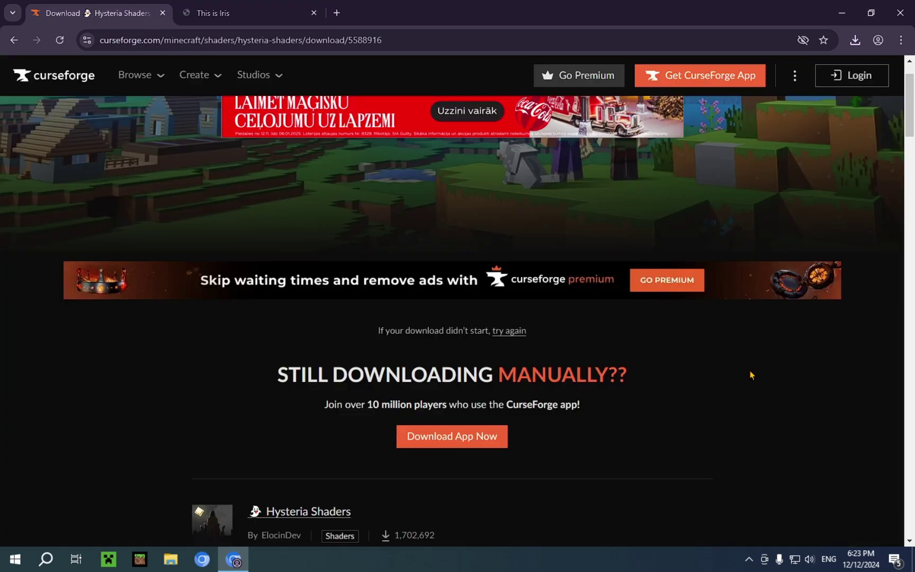
{"action": "scroll", "coordinate": [750, 376], "scroll_direction": "down", "scroll_amount": 3}
{"action": "scroll", "coordinate": [601, 370], "scroll_direction": "down", "scroll_amount": 5}
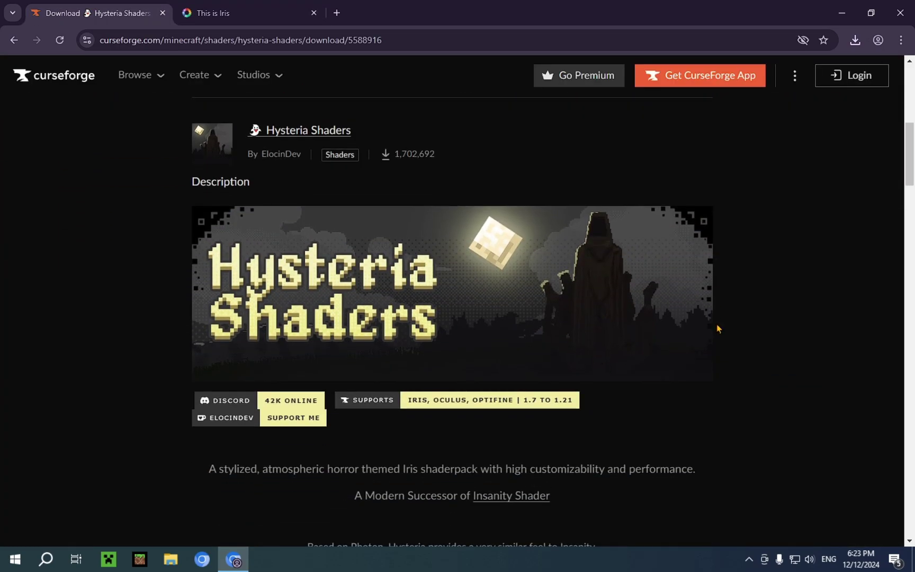
{"action": "left_click", "coordinate": [248, 12]}
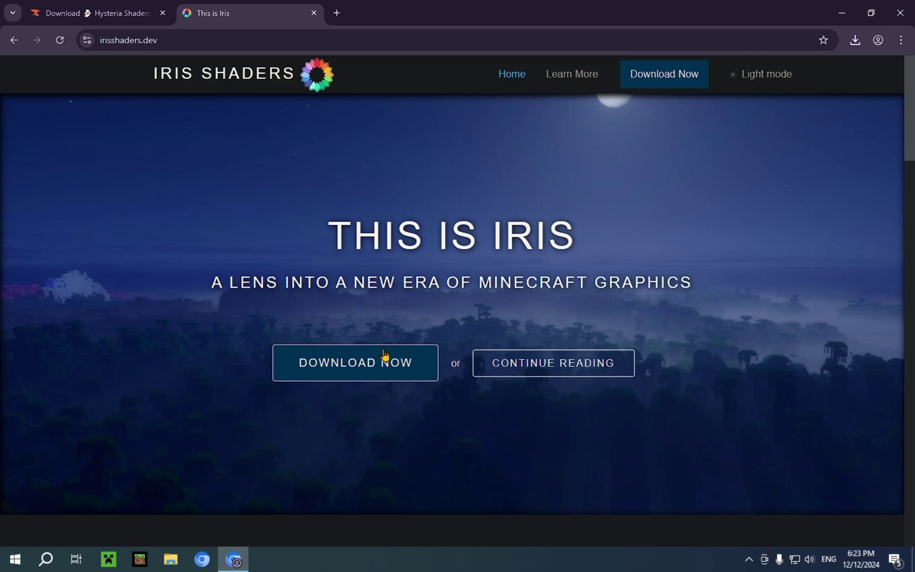
{"action": "left_click", "coordinate": [358, 364]}
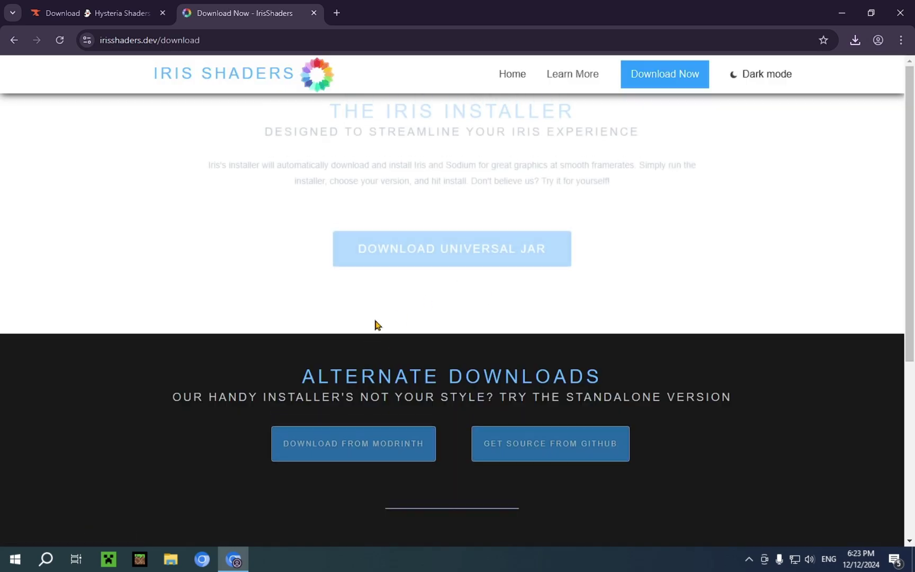
{"action": "left_click", "coordinate": [444, 270]}
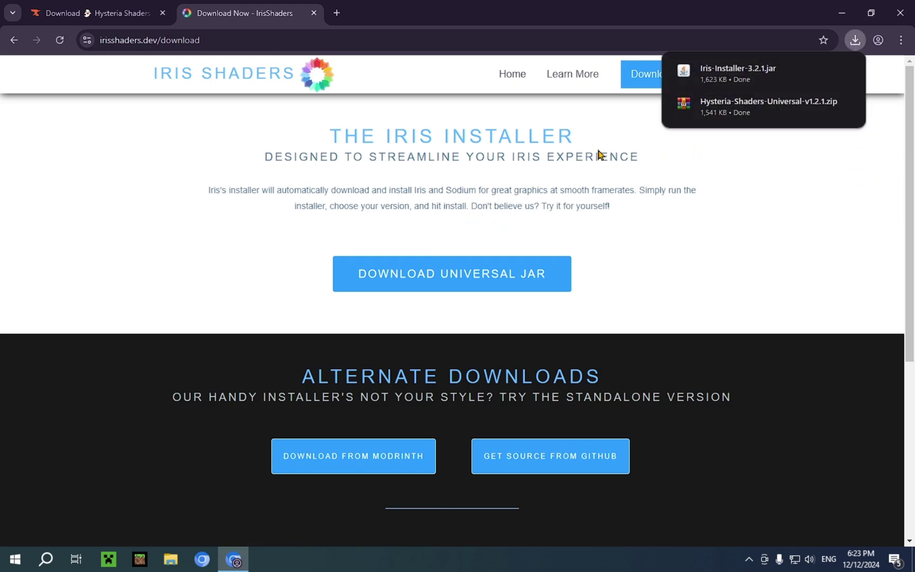
{"action": "mouse_move", "coordinate": [736, 104]}
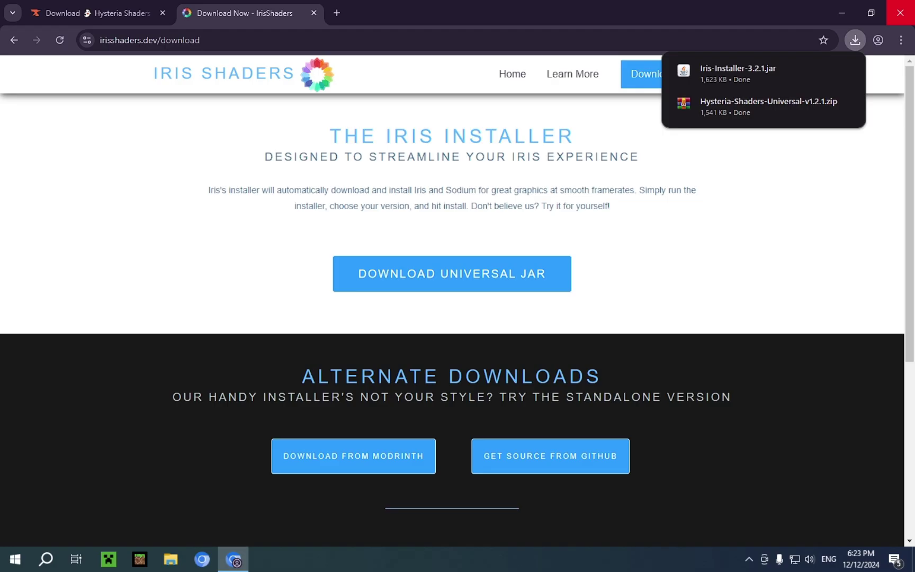
{"action": "left_click", "coordinate": [900, 13]}
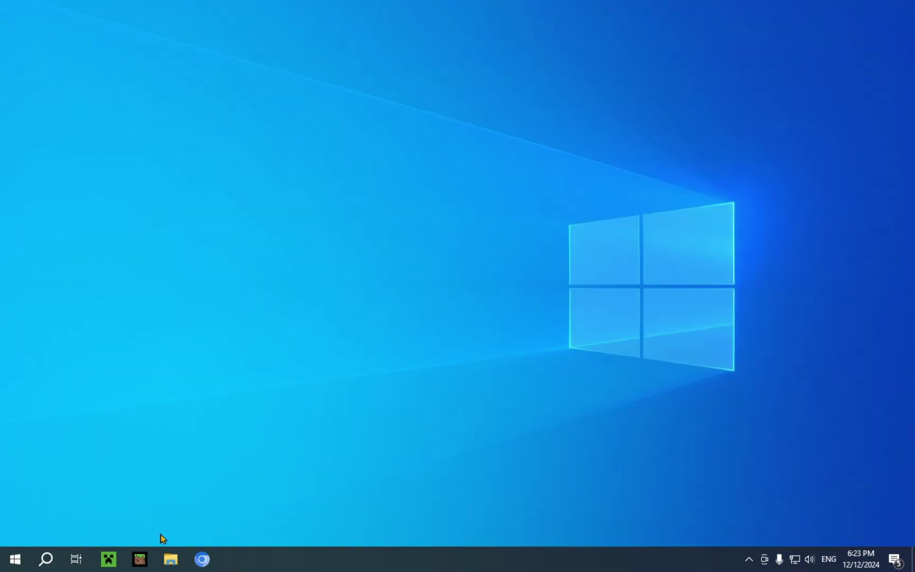
Launch Iris-Installer-3.2.1.jar from the Downloads folder in File Explorer.
{"action": "left_click", "coordinate": [170, 559]}
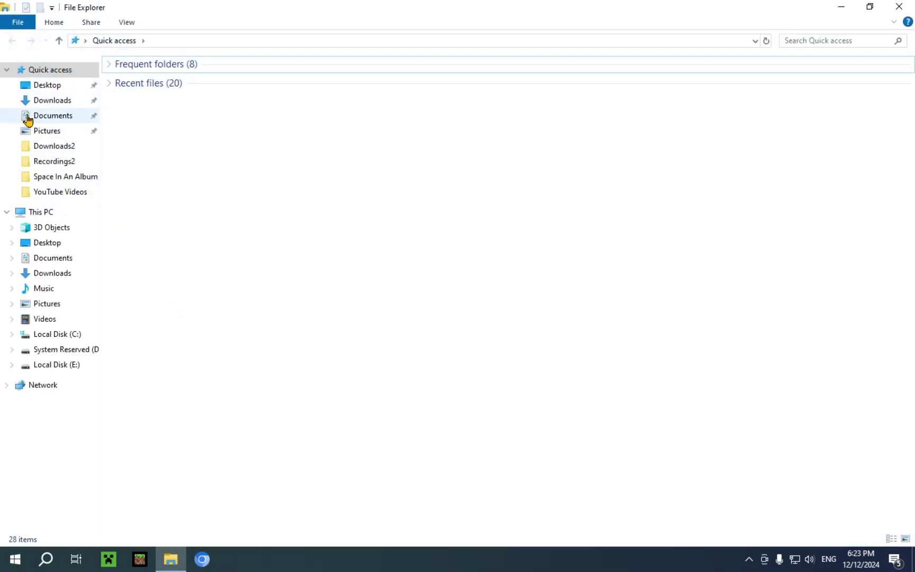
{"action": "left_click", "coordinate": [47, 101]}
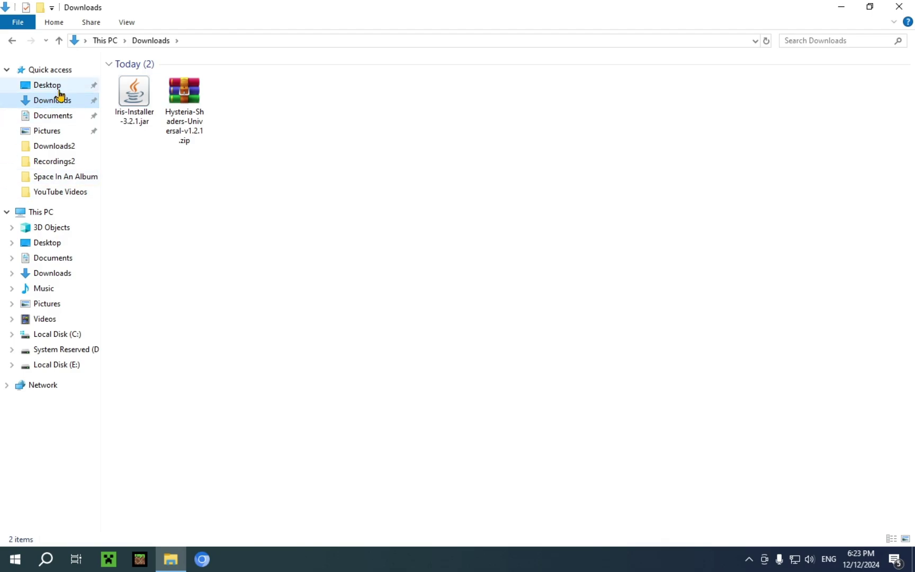
{"action": "left_click", "coordinate": [131, 94]}
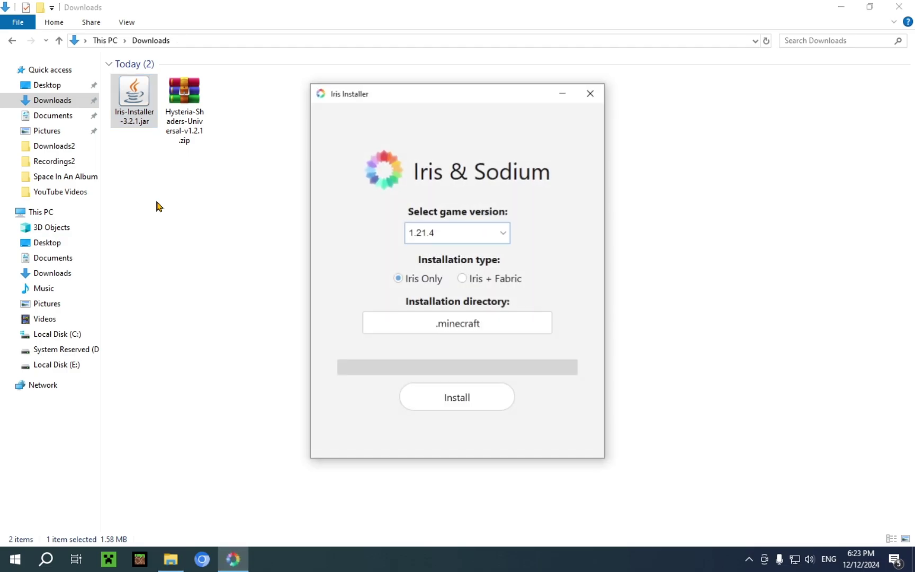
Install Iris + Fabric for 1.21.4 into .minecraft and close the finished installer.
{"action": "left_click", "coordinate": [463, 279]}
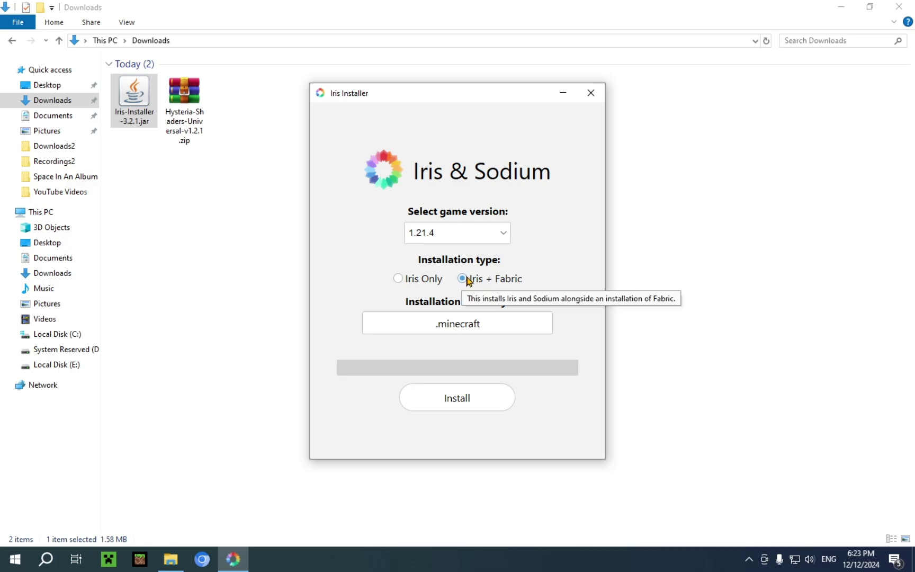
{"action": "left_click", "coordinate": [470, 404]}
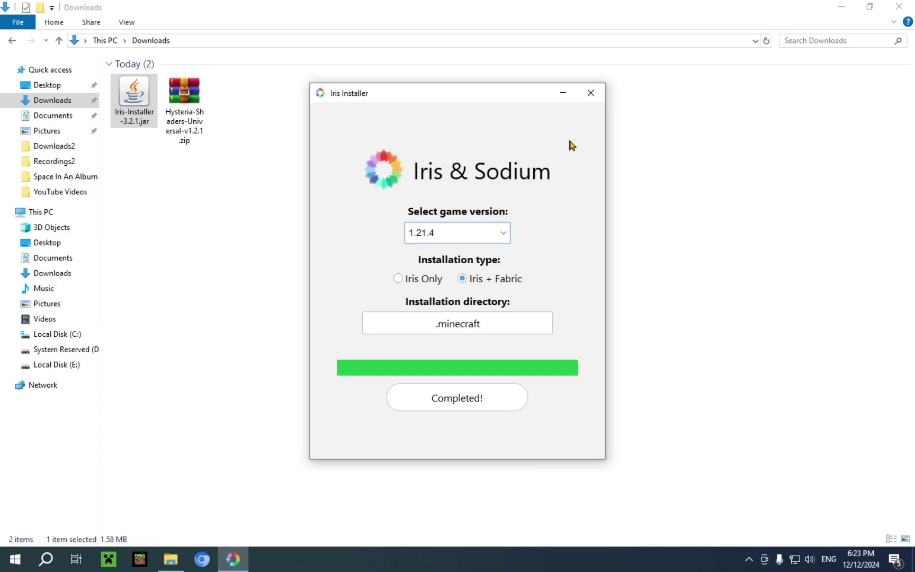
{"action": "left_click", "coordinate": [591, 93]}
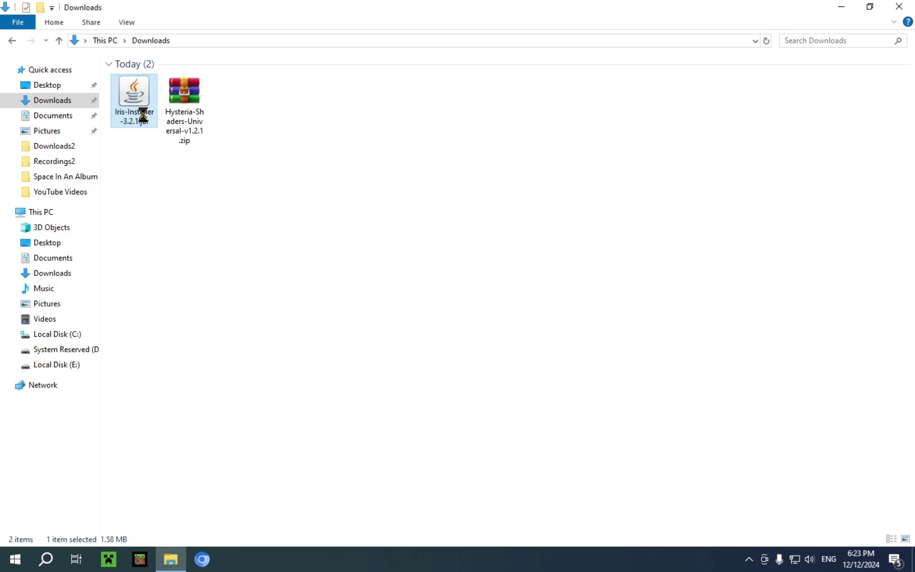
Delete Iris-Installer-3.2.1.jar from Downloads and close the Explorer window.
{"action": "right_click", "coordinate": [142, 114]}
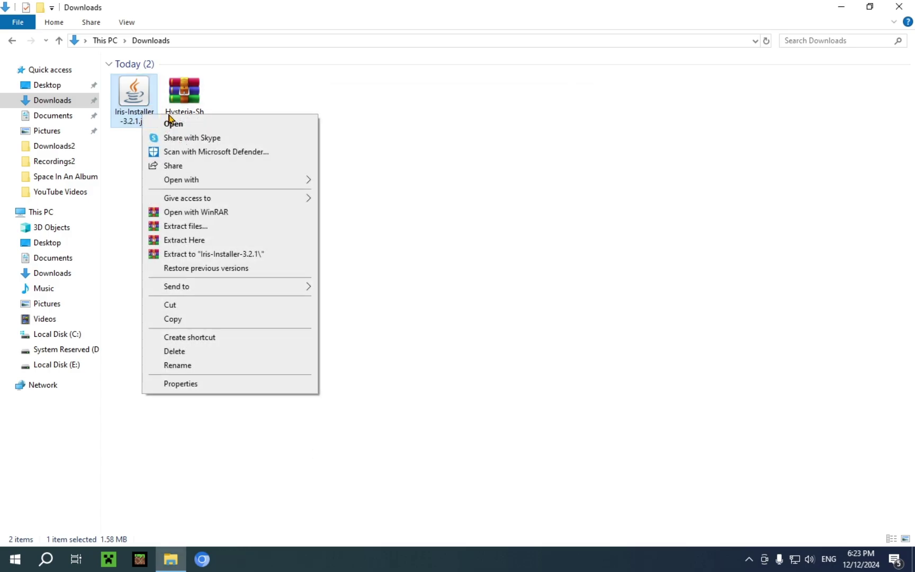
{"action": "left_click", "coordinate": [177, 353]}
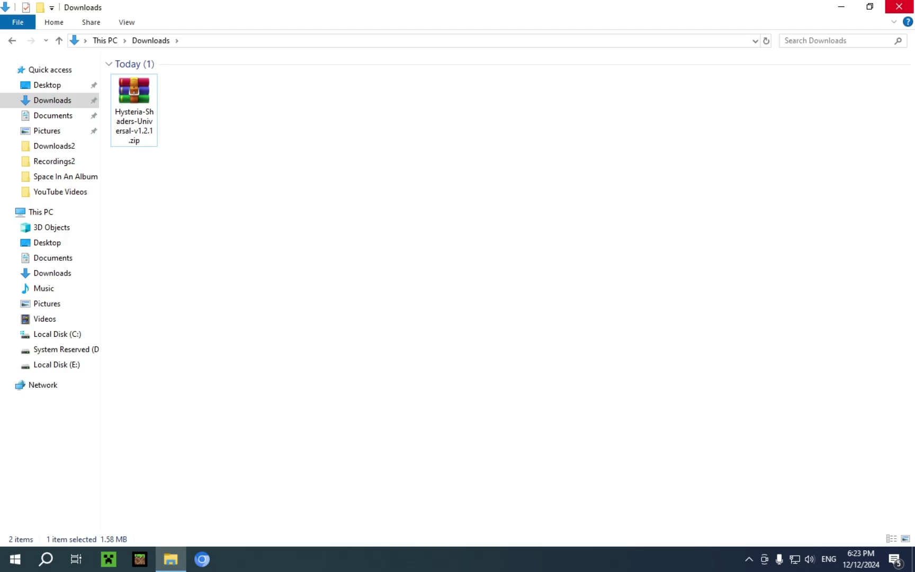
{"action": "left_click", "coordinate": [901, 7]}
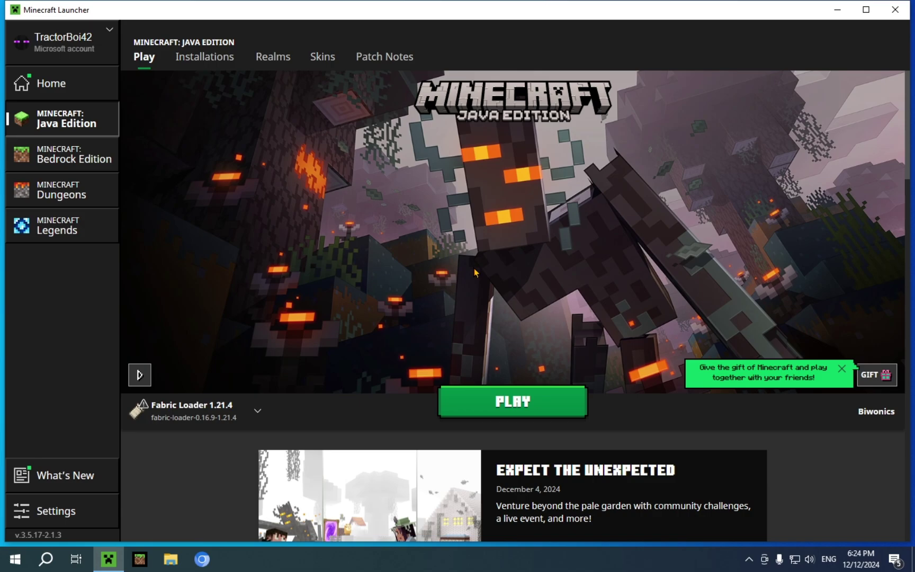
Show Minecraft: Java Edition's play page with Fabric Loader 1.21.4 selected.
{"action": "mouse_move", "coordinate": [207, 407]}
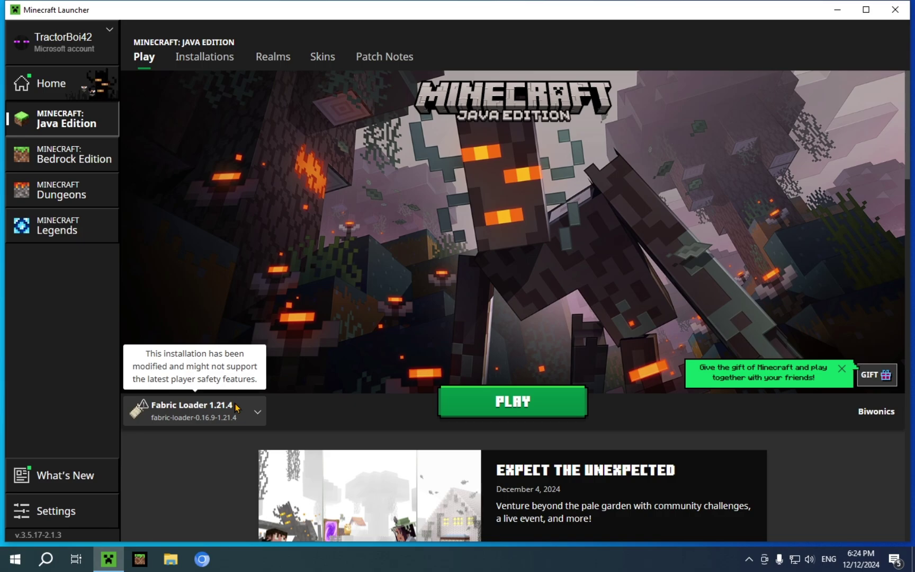
Turn on the Modded filter in Installations so Fabric Loader 1.21.4 is listed, leaving Snapshots off.
{"action": "left_click", "coordinate": [219, 59]}
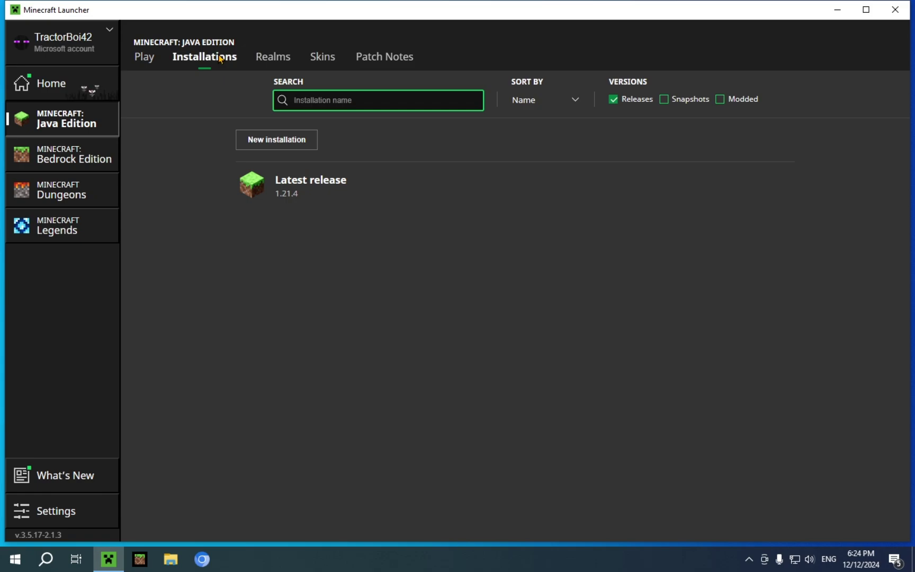
{"action": "left_click", "coordinate": [721, 101]}
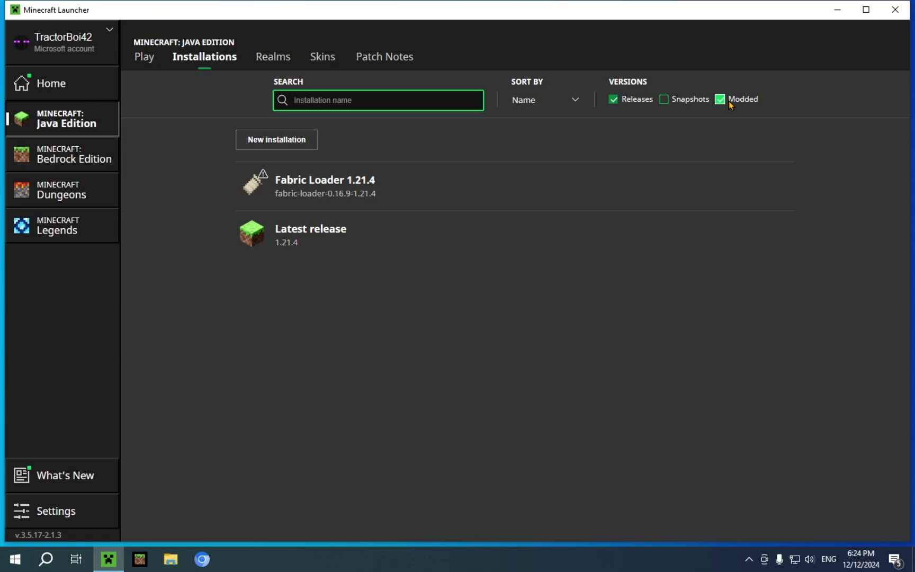
{"action": "left_click", "coordinate": [664, 99]}
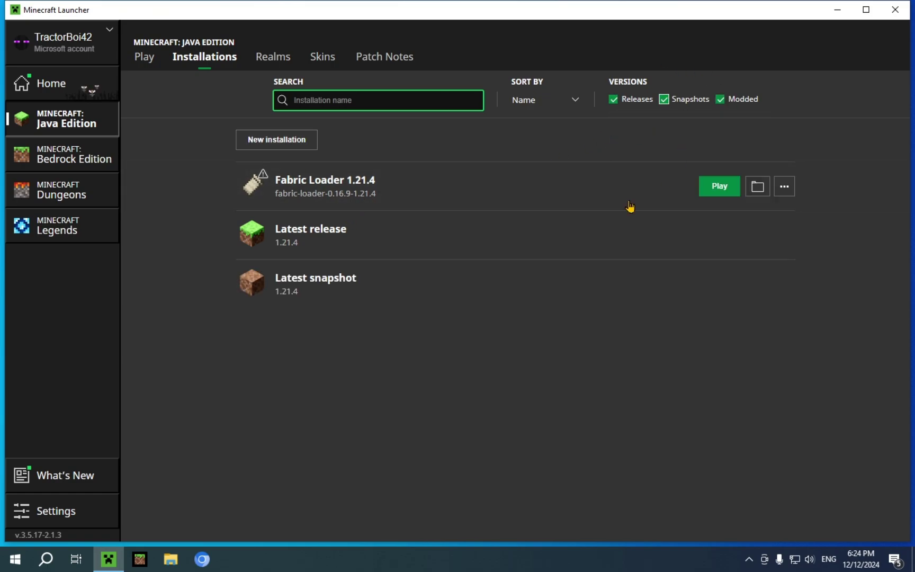
{"action": "left_click", "coordinate": [664, 99]}
{"action": "mouse_move", "coordinate": [629, 207]}
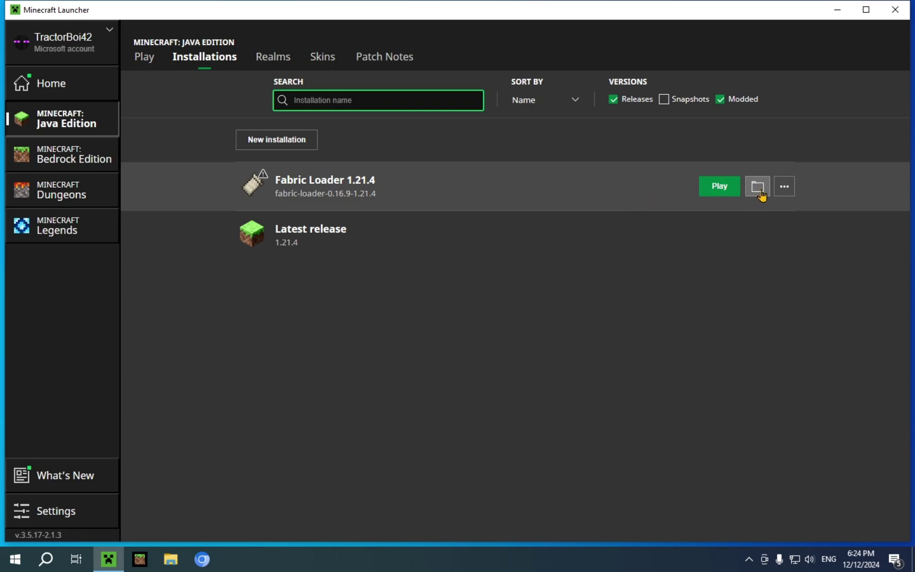
Open the Fabric installation's game folder and enter its shaderpacks folder.
{"action": "left_click", "coordinate": [757, 188]}
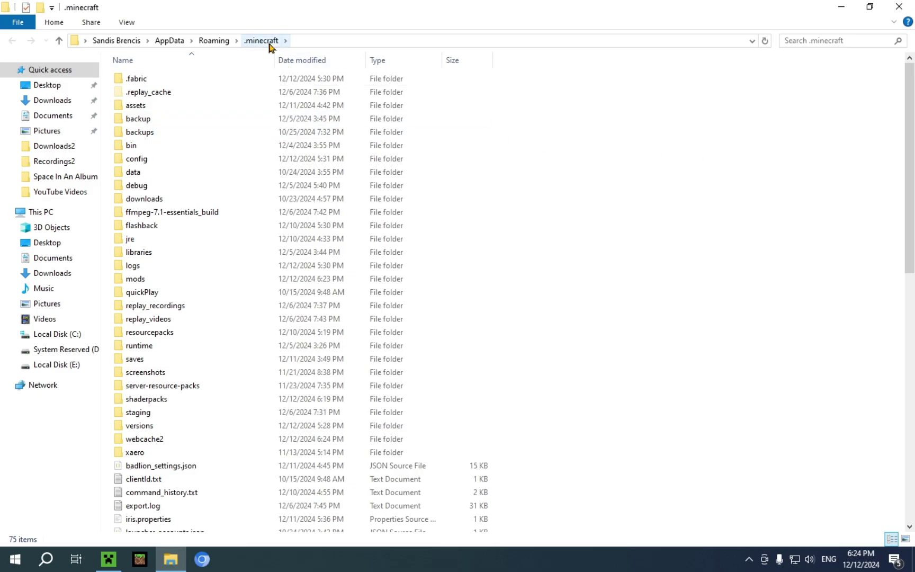
{"action": "scroll", "coordinate": [210, 245], "scroll_direction": "down", "scroll_amount": 5}
{"action": "scroll", "coordinate": [239, 175], "scroll_direction": "up", "scroll_amount": 5}
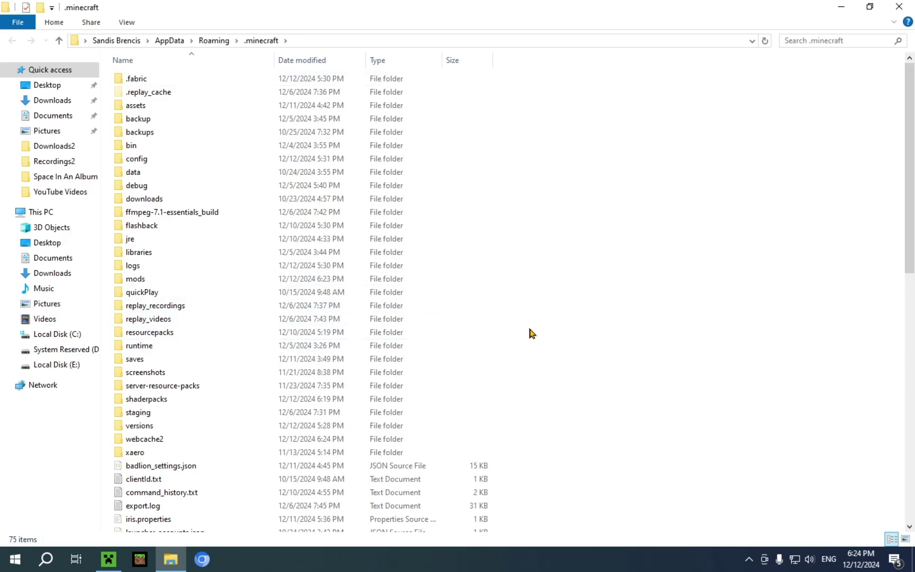
{"action": "left_click", "coordinate": [169, 404]}
{"action": "double_click", "coordinate": [169, 406]}
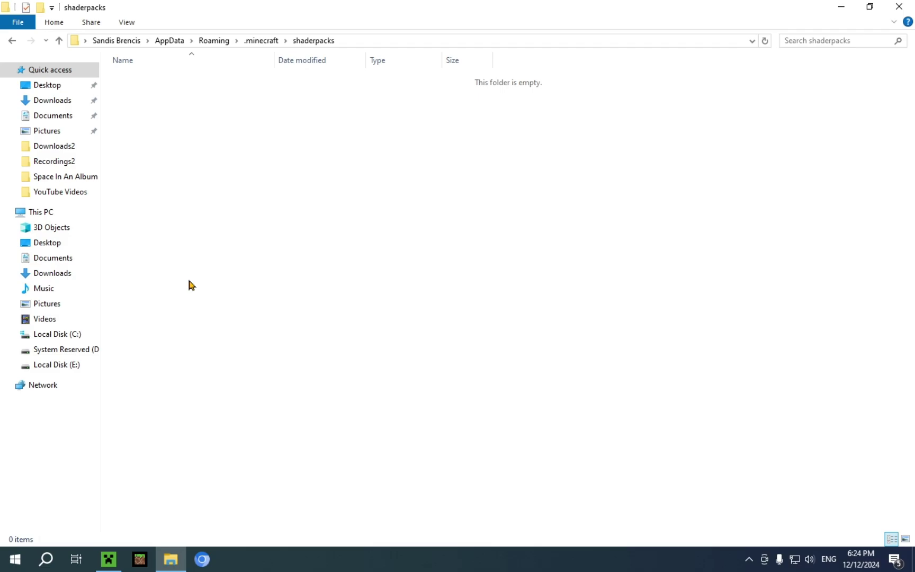
Cut Hysteria-Shaders-Universal-v1.2.1.zip from the Downloads folder.
{"action": "left_click", "coordinate": [58, 103]}
{"action": "left_click", "coordinate": [134, 139]}
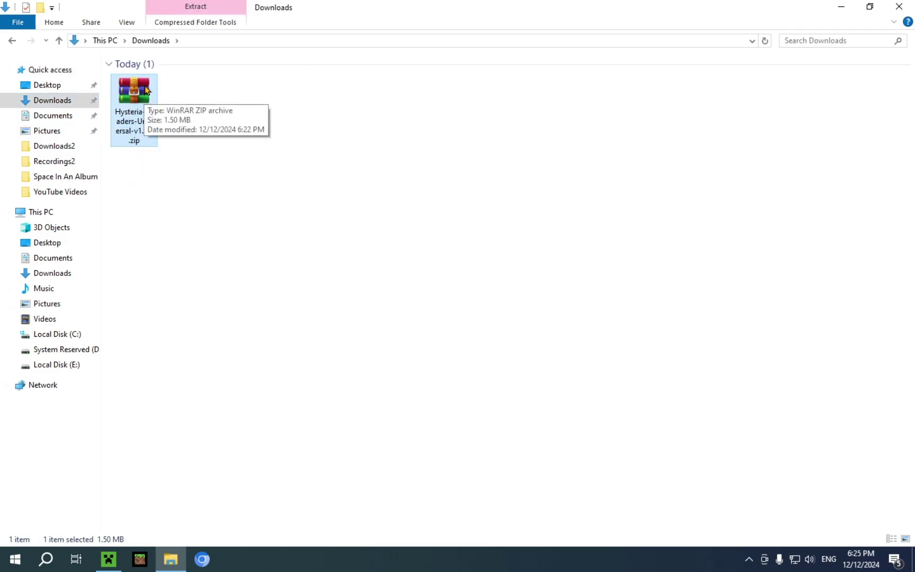
{"action": "key", "text": "ctrl+x"}
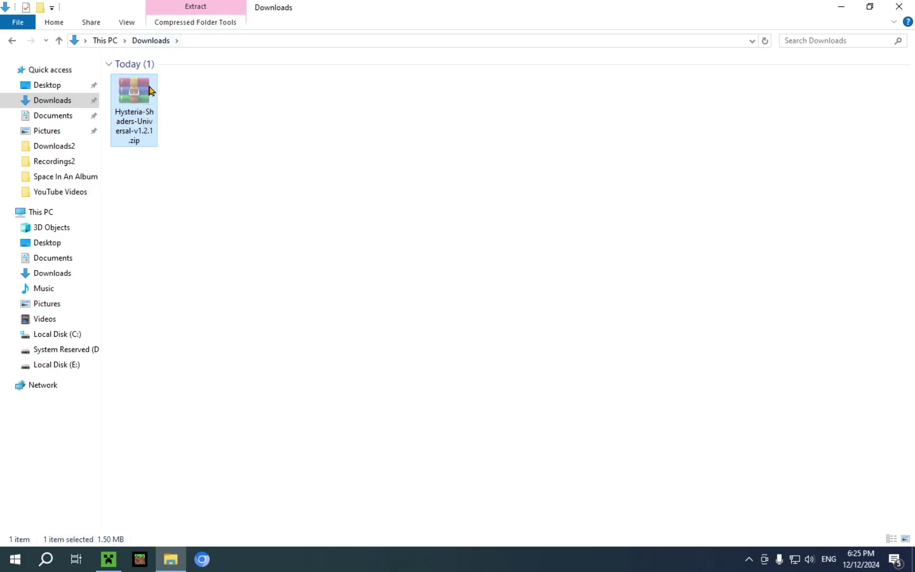
{"action": "right_click", "coordinate": [148, 95]}
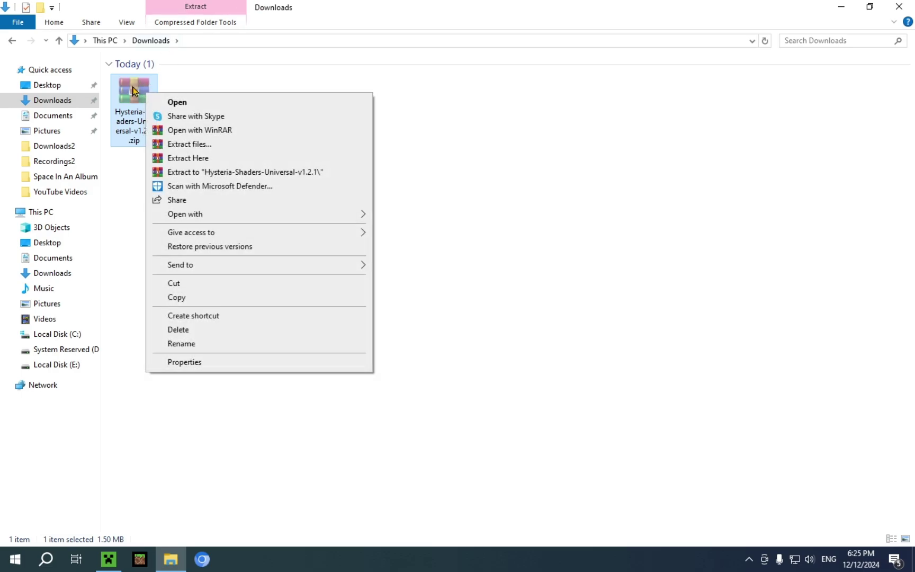
{"action": "left_click", "coordinate": [185, 285]}
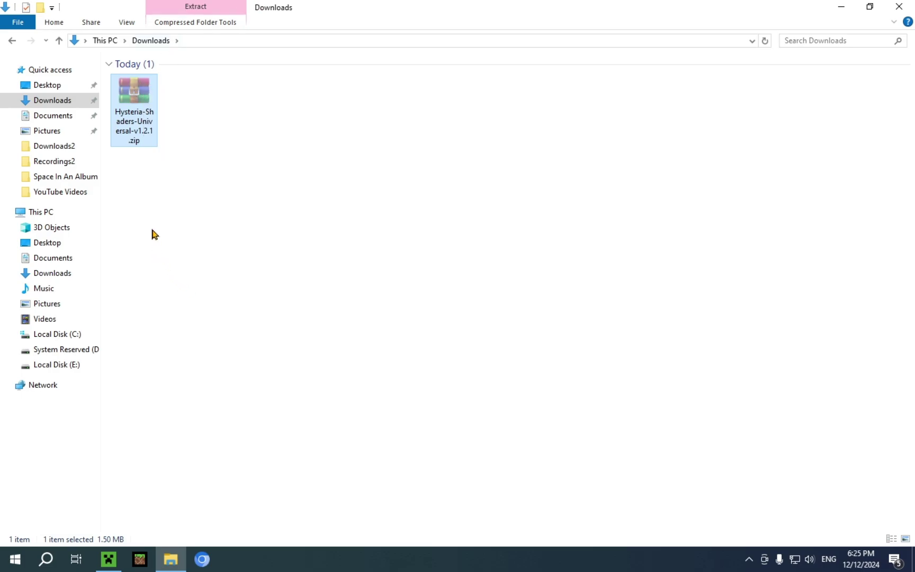
Paste the Hysteria zip into shaderpacks and close File Explorer.
{"action": "left_click", "coordinate": [12, 41]}
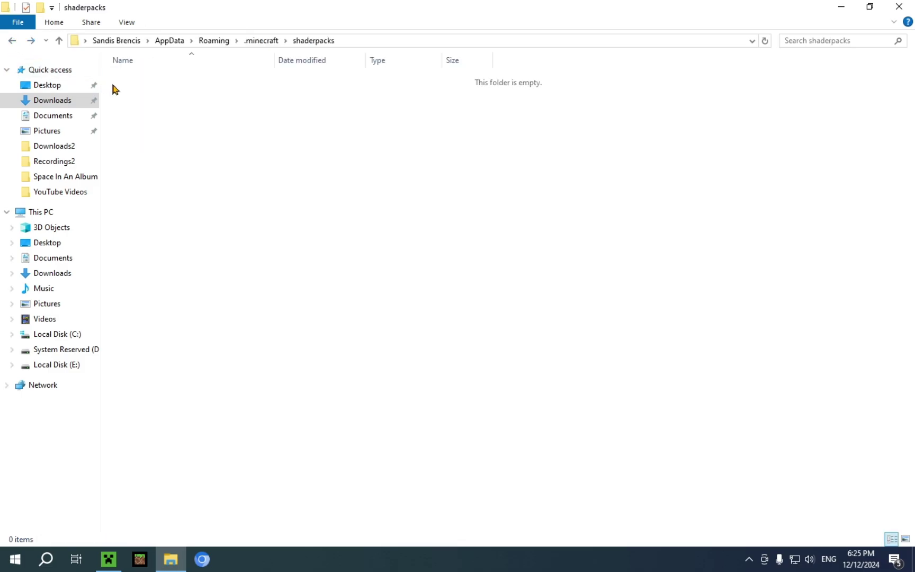
{"action": "right_click", "coordinate": [223, 176]}
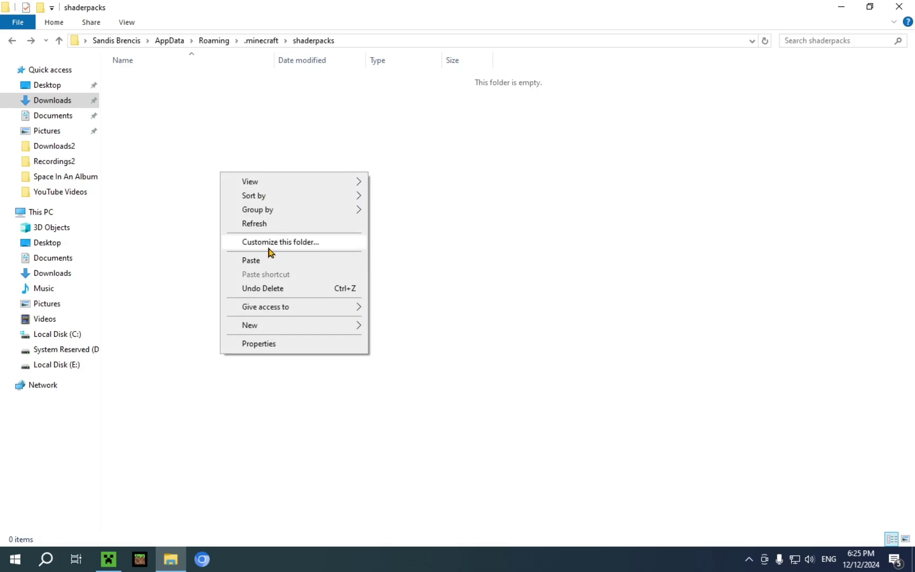
{"action": "left_click", "coordinate": [235, 259]}
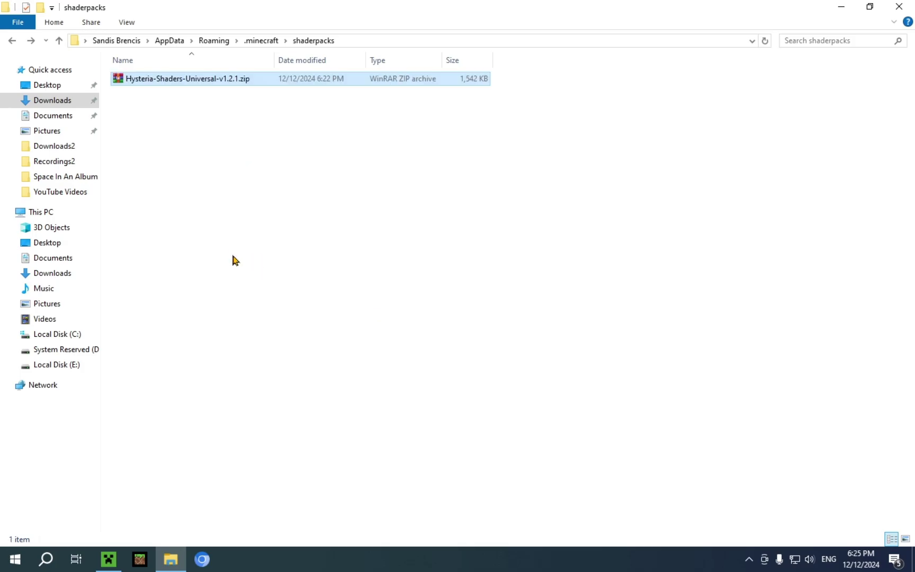
{"action": "left_click", "coordinate": [243, 170]}
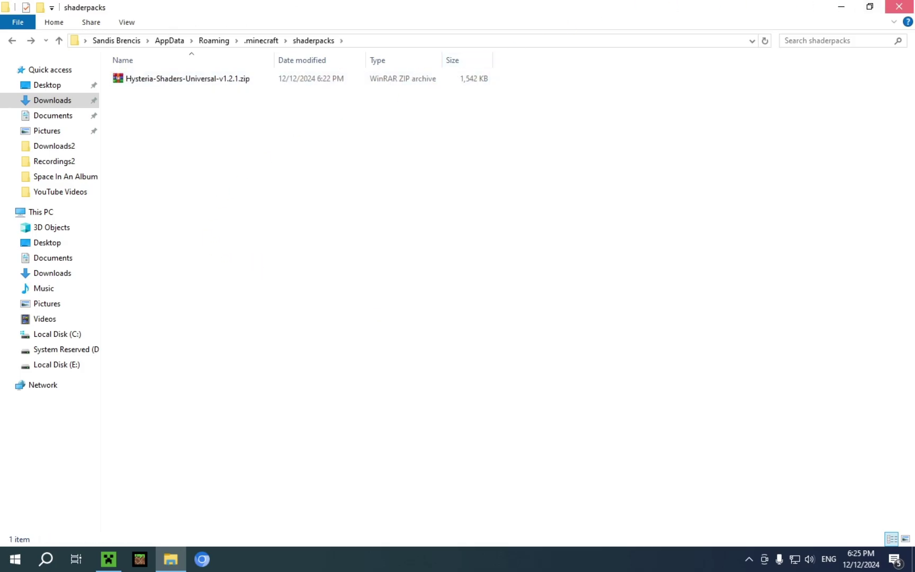
{"action": "left_click", "coordinate": [898, 7]}
Select Hysteria-Shaders-Universal-v1.2.1.zip from Video Settings > Shader Packs, with Shaders Enabled.
{"action": "mouse_move", "coordinate": [719, 188]}
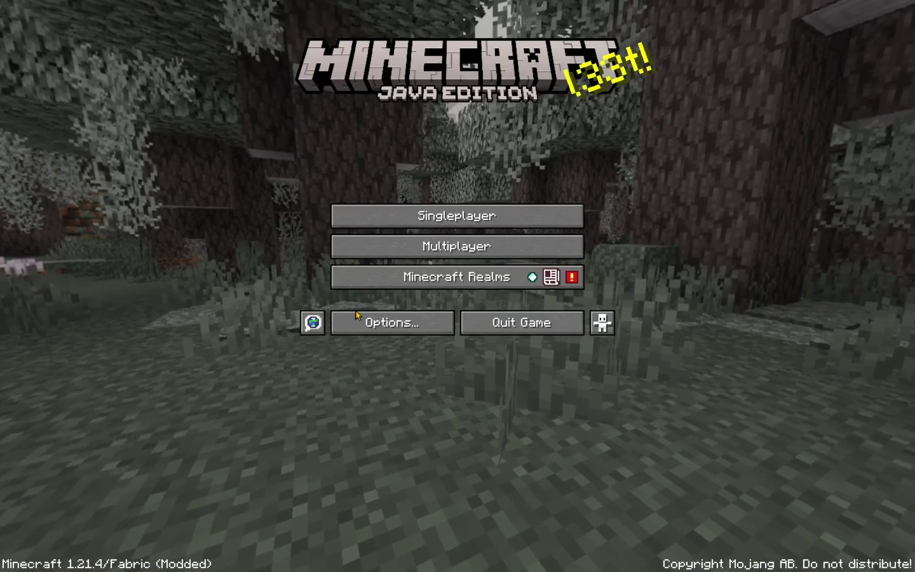
{"action": "left_click", "coordinate": [356, 315]}
{"action": "left_click", "coordinate": [343, 158]}
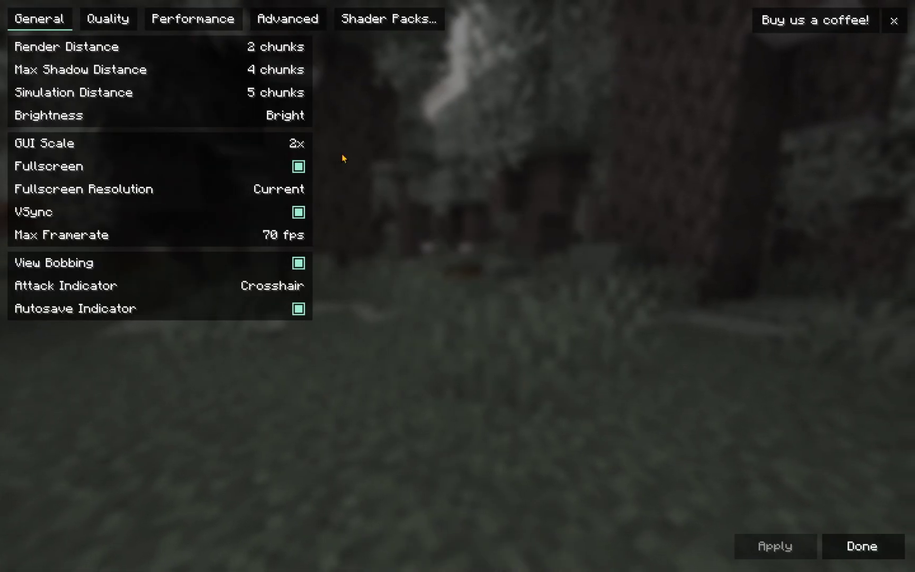
{"action": "left_click", "coordinate": [383, 19]}
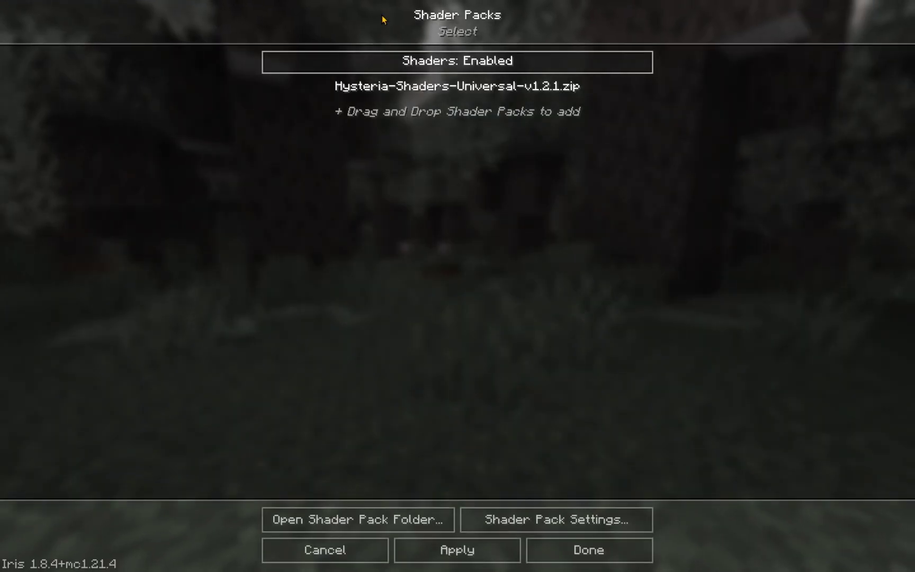
{"action": "left_click", "coordinate": [457, 100]}
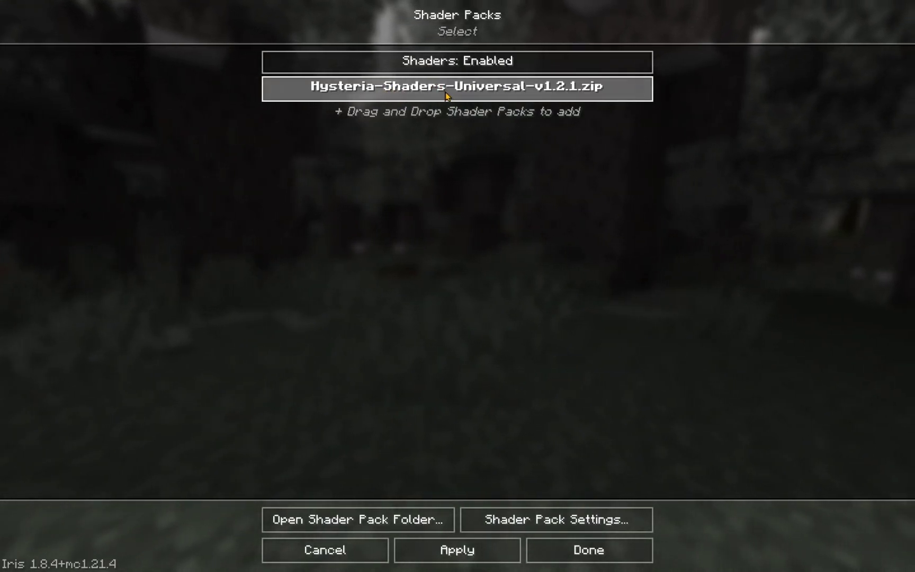
Apply the Hysteria pack and cycle the shader Profile preset in its settings.
{"action": "left_click", "coordinate": [493, 551]}
{"action": "left_click", "coordinate": [508, 525]}
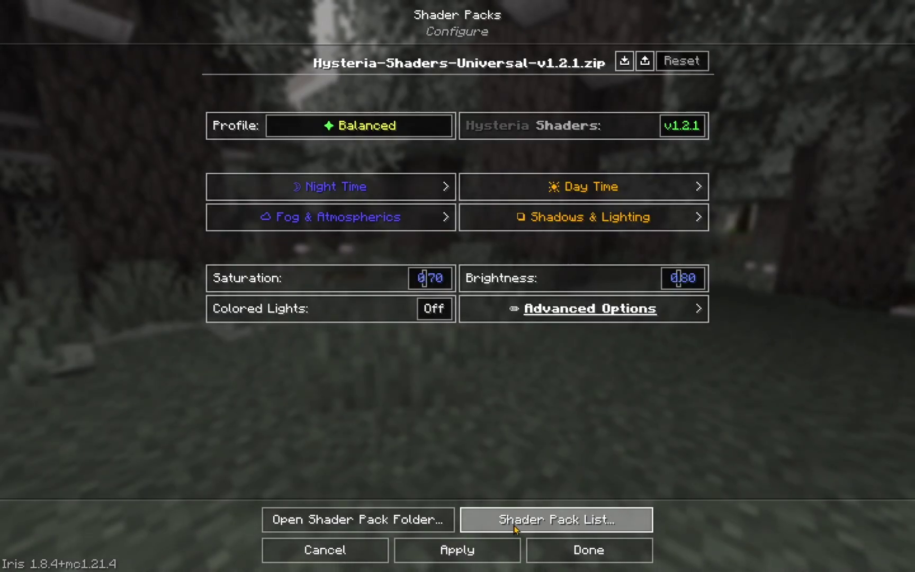
{"action": "left_click", "coordinate": [365, 122]}
{"action": "left_click", "coordinate": [367, 124]}
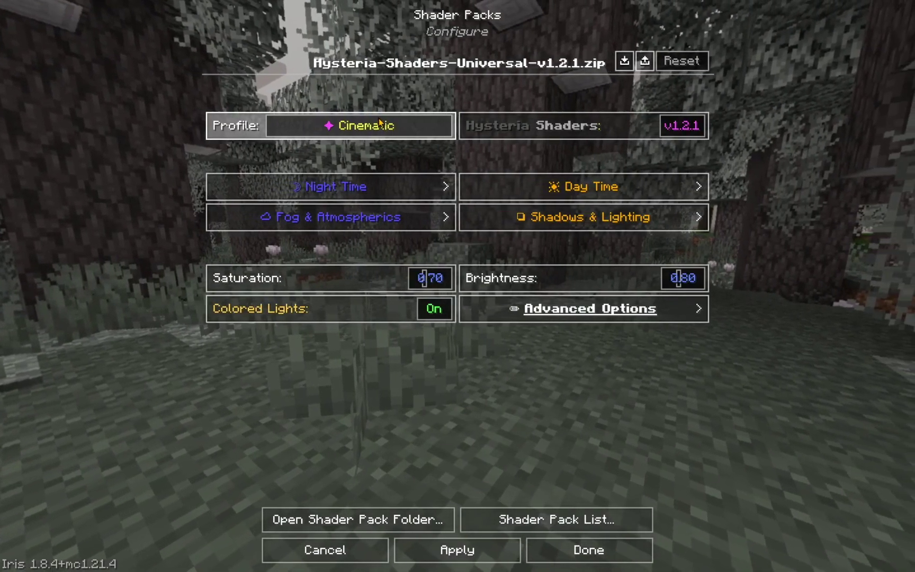
{"action": "left_click", "coordinate": [370, 130]}
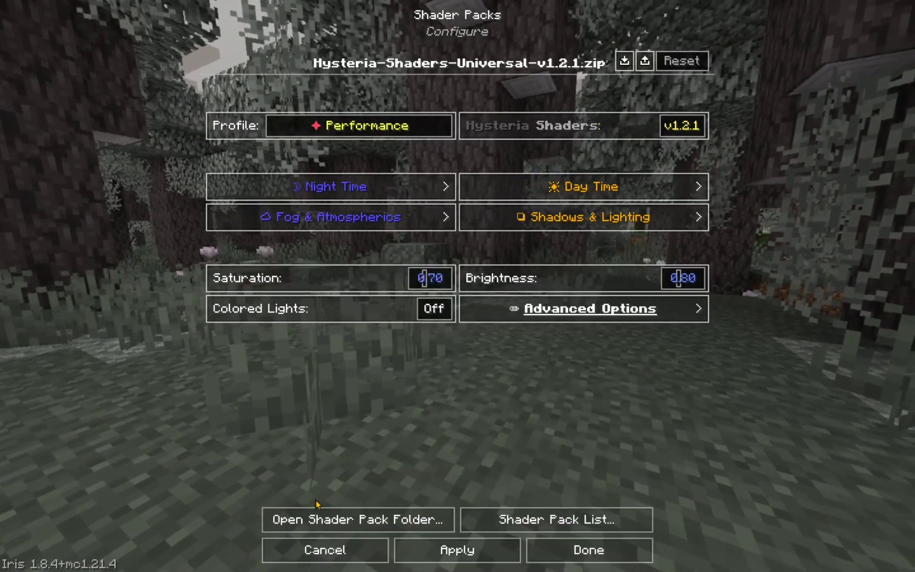
Set Saturation and Brightness to 2.00 and turn Colored Lights on.
{"action": "left_click", "coordinate": [296, 278]}
{"action": "left_click_drag", "start_coordinate": [296, 283], "coordinate": [439, 278]}
{"action": "left_click_drag", "start_coordinate": [535, 278], "coordinate": [701, 279]}
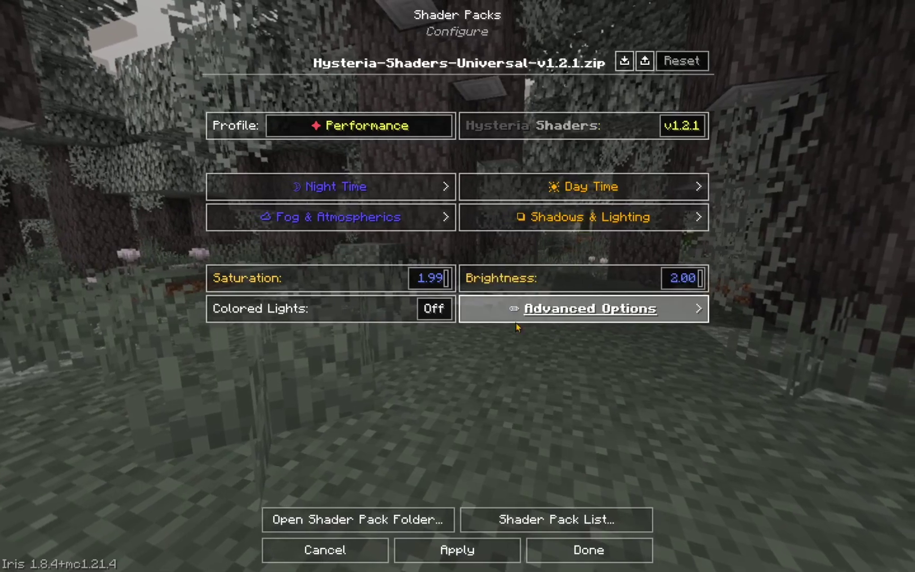
{"action": "left_click", "coordinate": [441, 281]}
{"action": "left_click_drag", "start_coordinate": [441, 281], "coordinate": [451, 279]}
{"action": "left_click", "coordinate": [435, 309]}
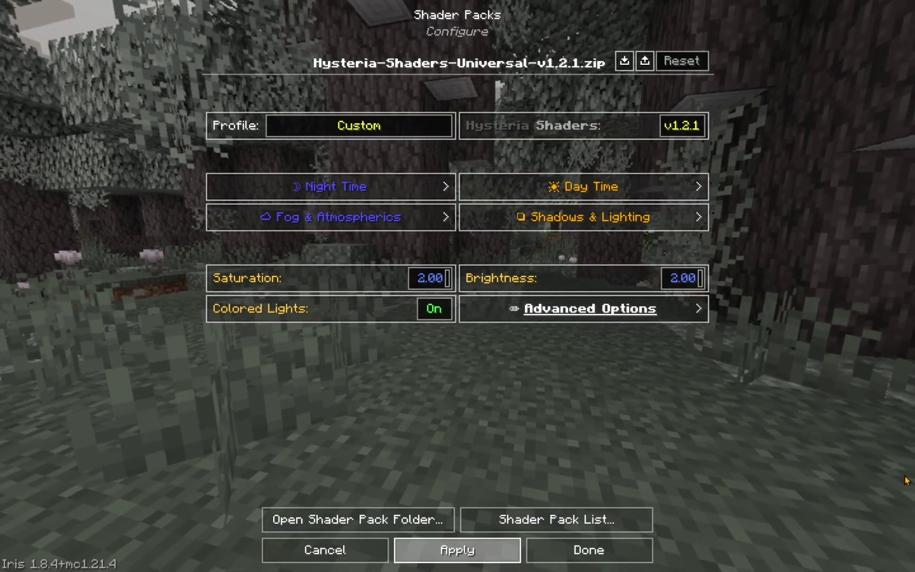
Close the shader settings and options, then join the Bed Wars practice server.
{"action": "left_click", "coordinate": [589, 550]}
{"action": "left_click", "coordinate": [882, 548]}
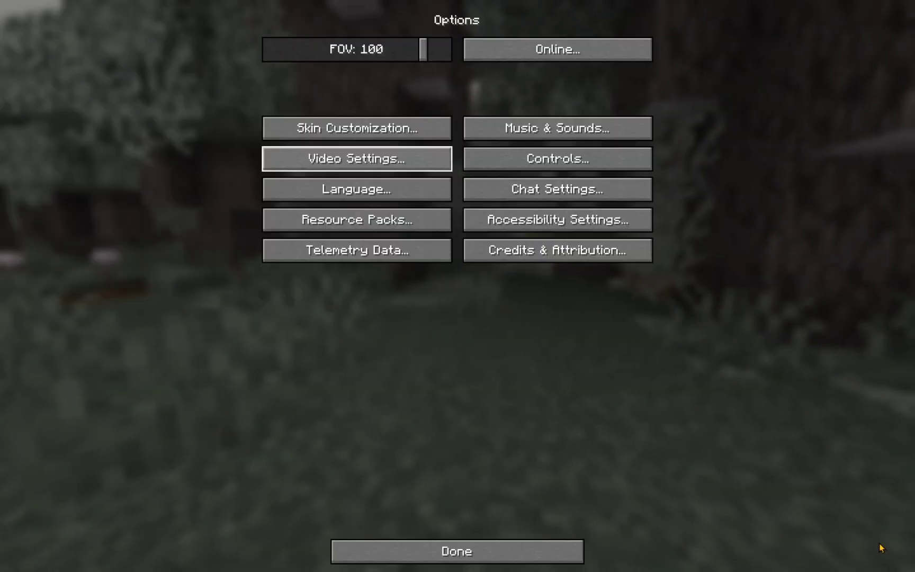
{"action": "key", "text": "Escape"}
{"action": "left_click", "coordinate": [513, 245]}
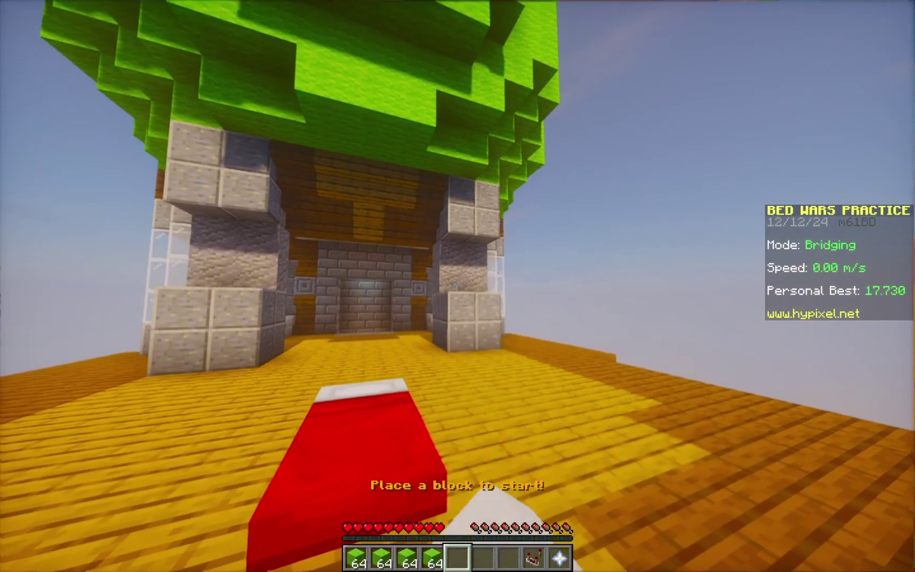
Walk around the shaded island, then bring up the game menu.
{"action": "key", "text": "w"}
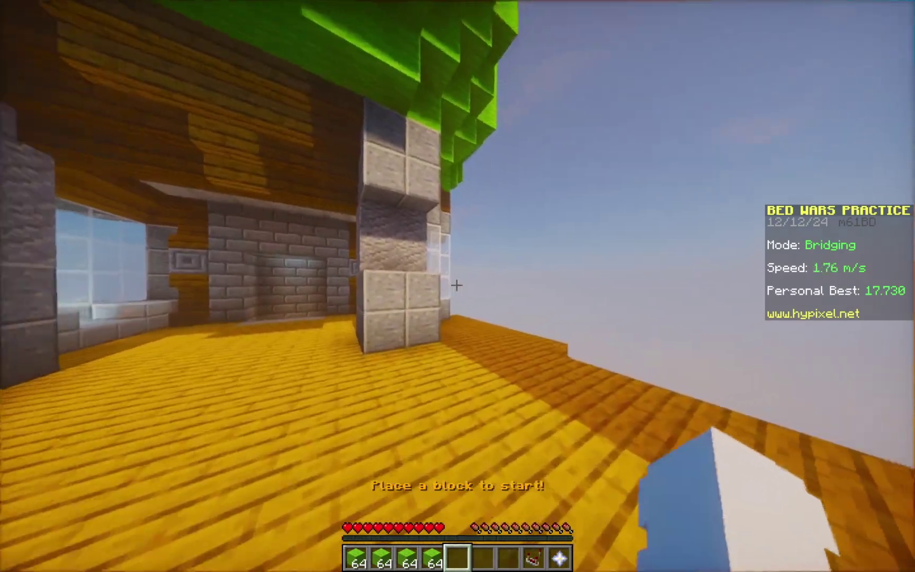
{"action": "key", "text": "w"}
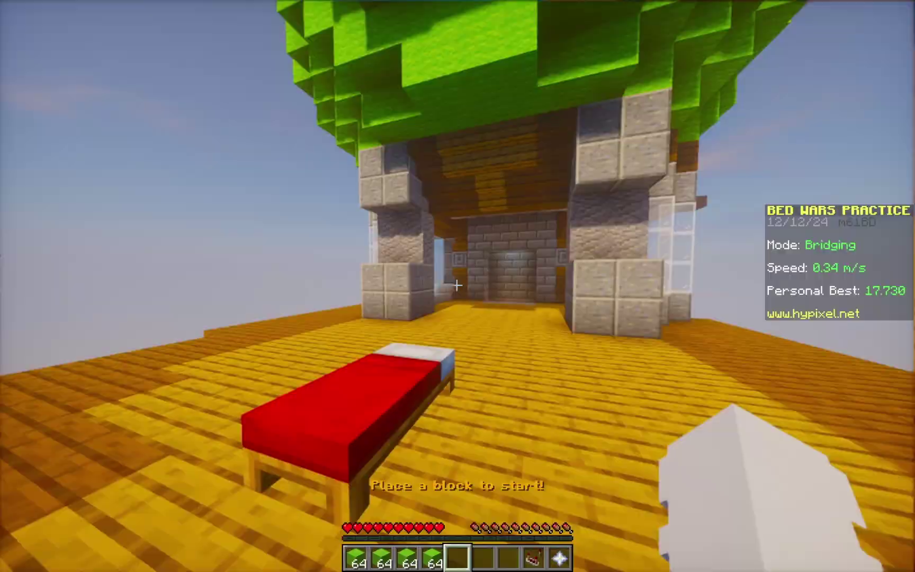
{"action": "key", "text": "Escape"}
Reopen the Hysteria shader settings through Options, Video Settings and Shader Packs.
{"action": "left_click", "coordinate": [413, 268]}
{"action": "left_click", "coordinate": [397, 157]}
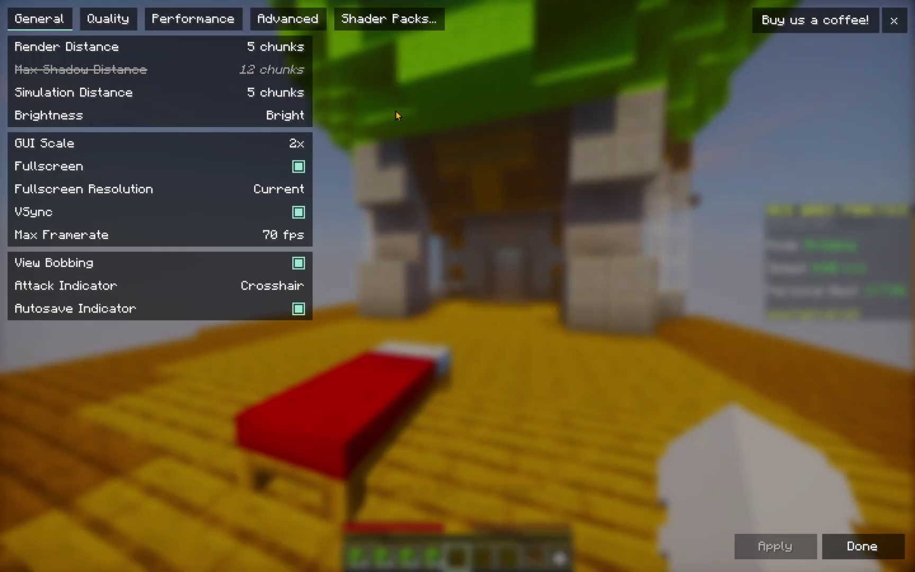
{"action": "left_click", "coordinate": [381, 19]}
{"action": "left_click", "coordinate": [555, 520]}
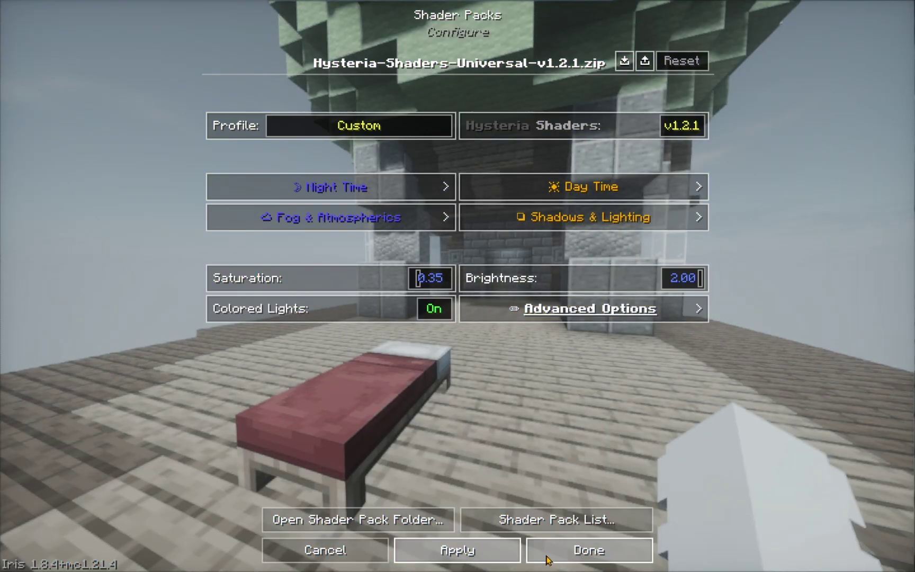
Close the menus, resume the game and select lime wool in hotbar slot 3.
{"action": "left_click", "coordinate": [547, 560]}
{"action": "key", "text": "Escape"}
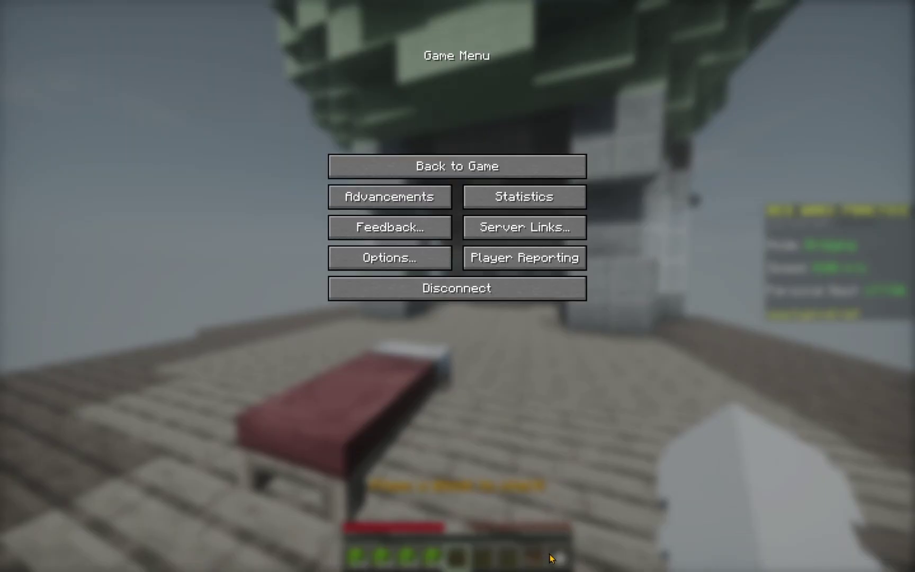
{"action": "key", "text": "Escape"}
{"action": "key", "text": "w"}
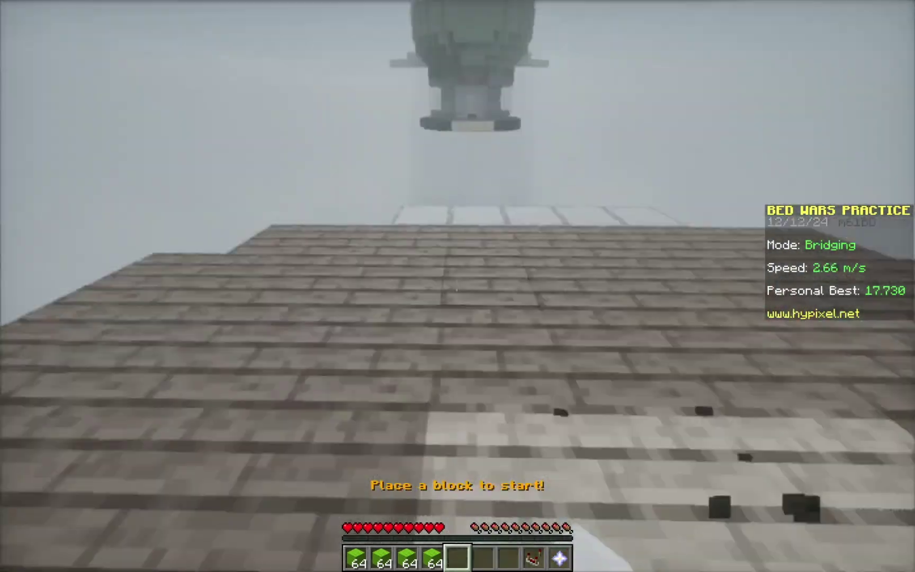
{"action": "key", "text": "3"}
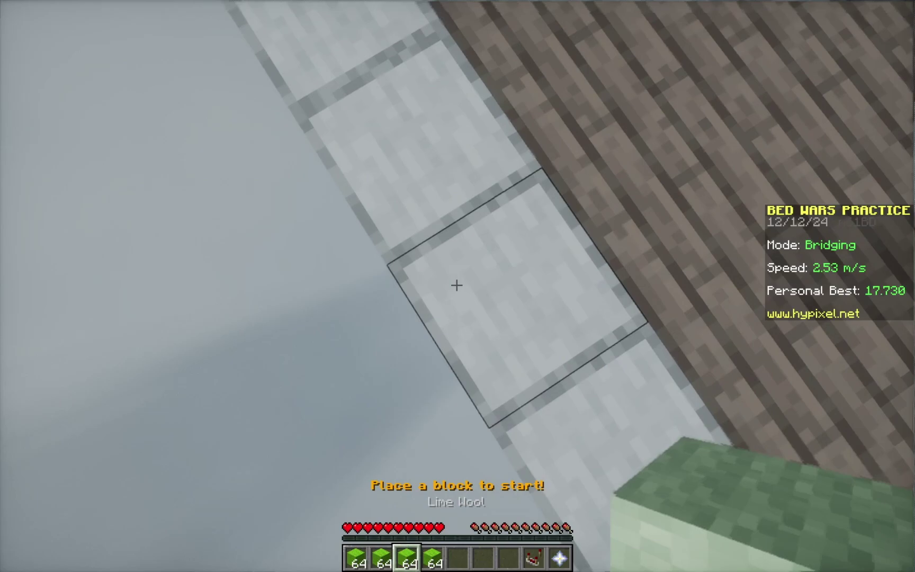
Back up to the island edge and place five lime wool blocks outward.
{"action": "key", "text": "s"}
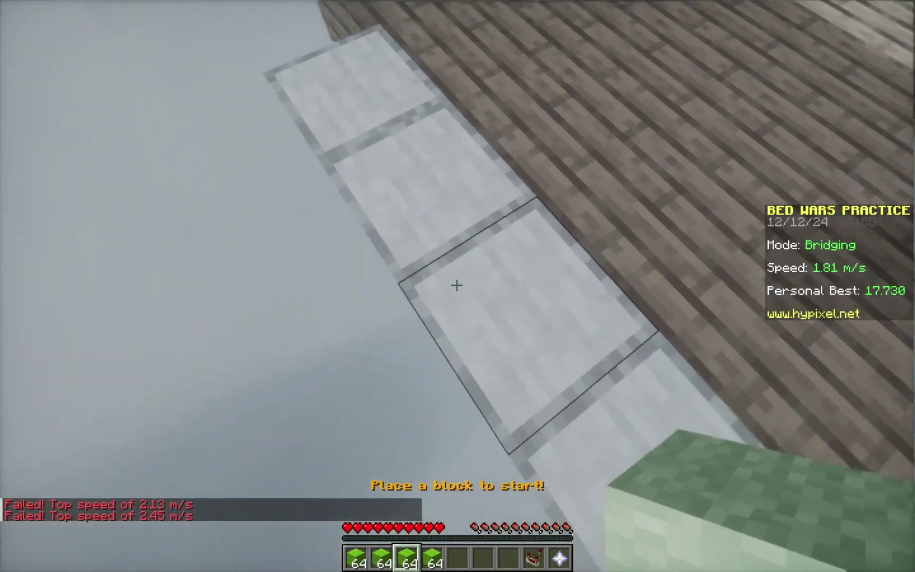
{"action": "right_click", "coordinate": [456, 285]}
{"action": "right_click", "coordinate": [457, 285]}
{"action": "right_click", "coordinate": [456, 285]}
{"action": "right_click", "coordinate": [456, 286]}
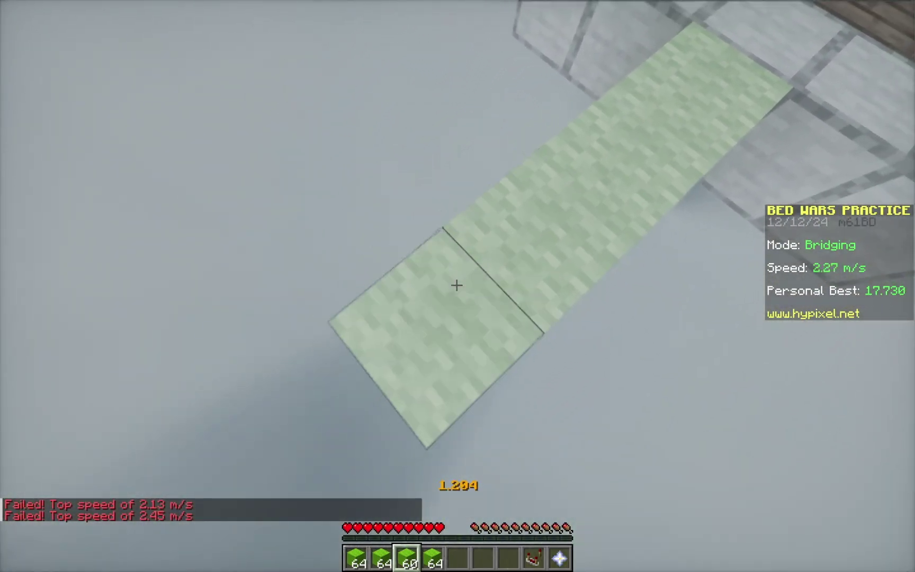
{"action": "right_click", "coordinate": [457, 285]}
{"action": "right_click", "coordinate": [456, 285]}
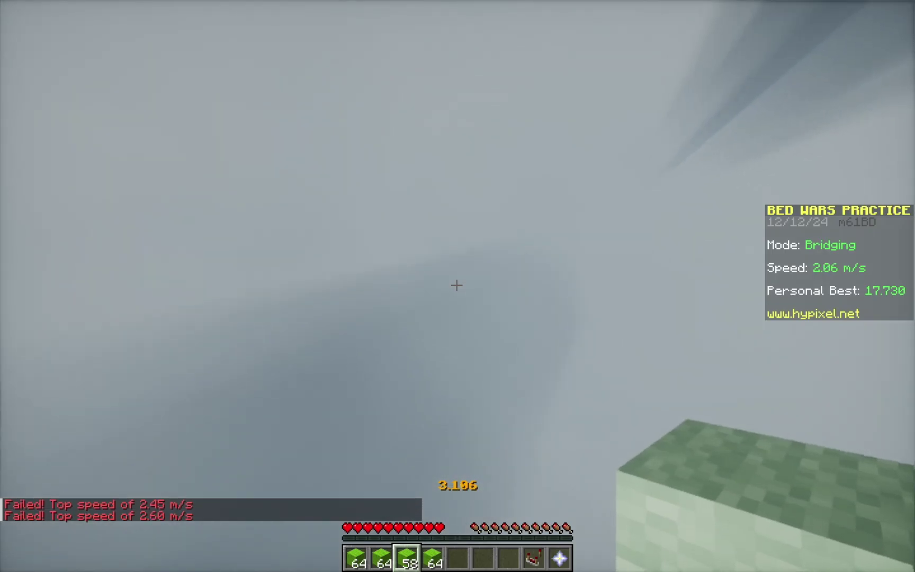
Keep walking backward, placing ten more lime wool blocks to lengthen the bridge.
{"action": "key", "text": "s"}
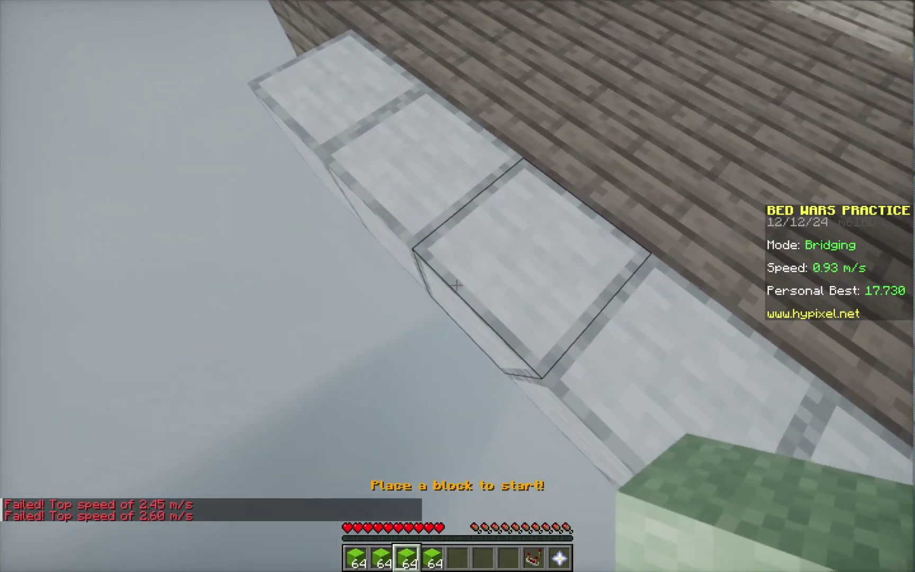
{"action": "right_click", "coordinate": [456, 286]}
{"action": "right_click", "coordinate": [456, 286]}
{"action": "right_click", "coordinate": [456, 286]}
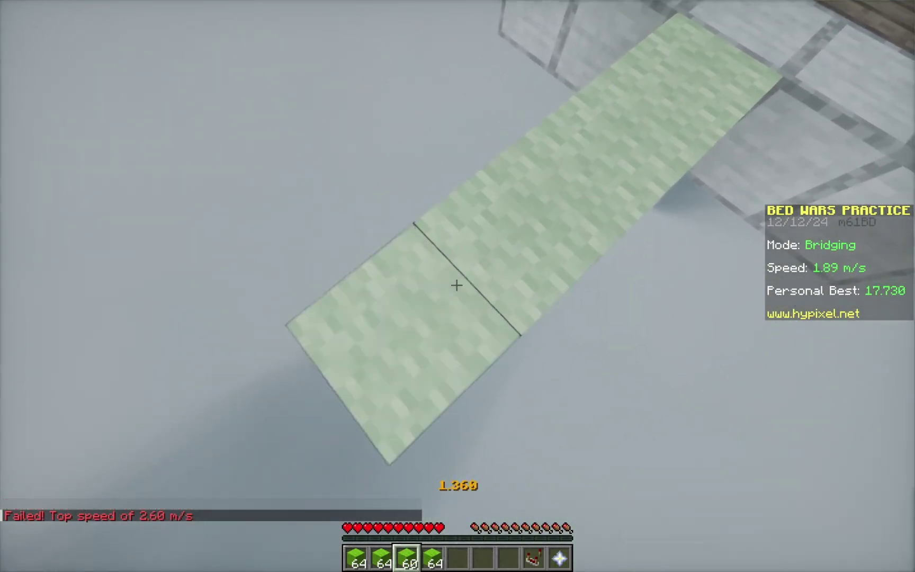
{"action": "right_click", "coordinate": [456, 285]}
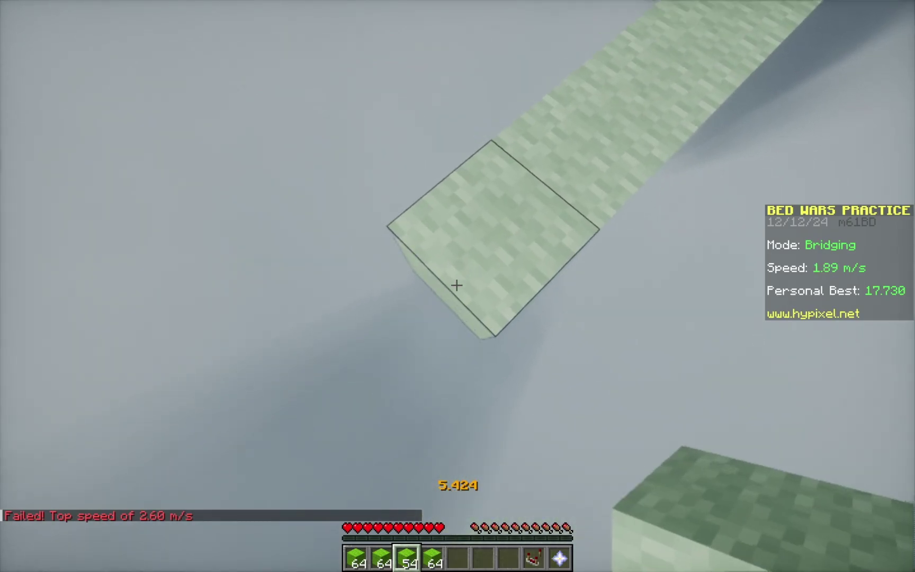
{"action": "right_click", "coordinate": [456, 286]}
{"action": "right_click", "coordinate": [456, 286]}
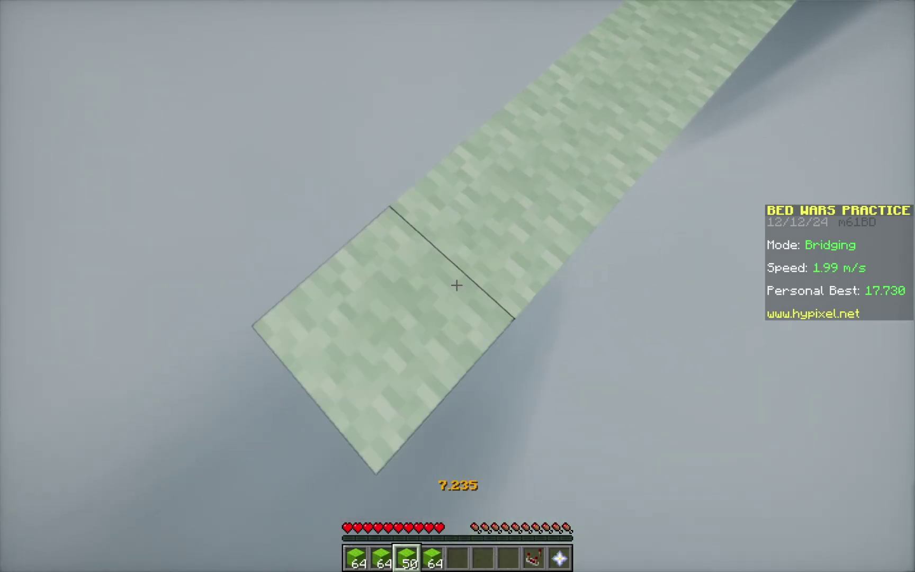
{"action": "right_click", "coordinate": [456, 286]}
{"action": "right_click", "coordinate": [456, 286]}
{"action": "key", "text": "s"}
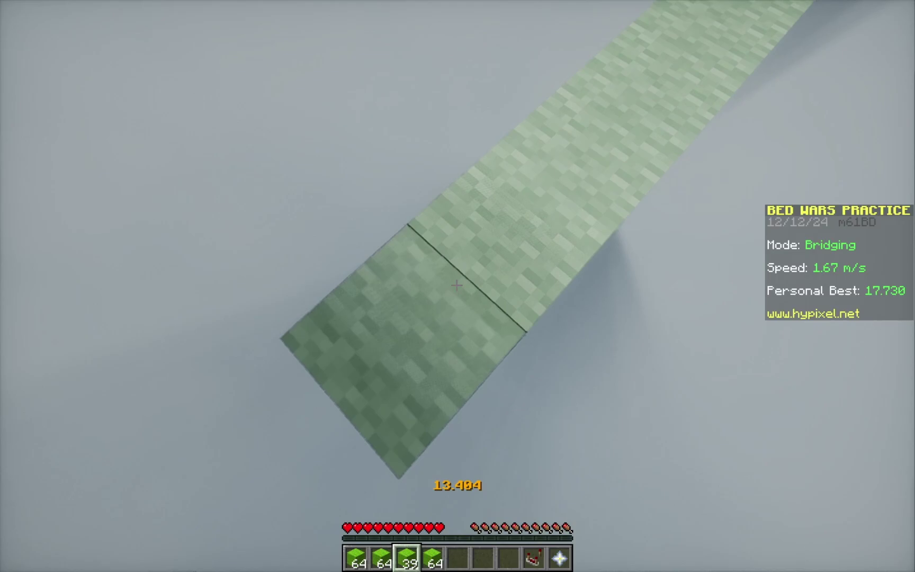
{"action": "right_click", "coordinate": [457, 286]}
{"action": "right_click", "coordinate": [457, 285]}
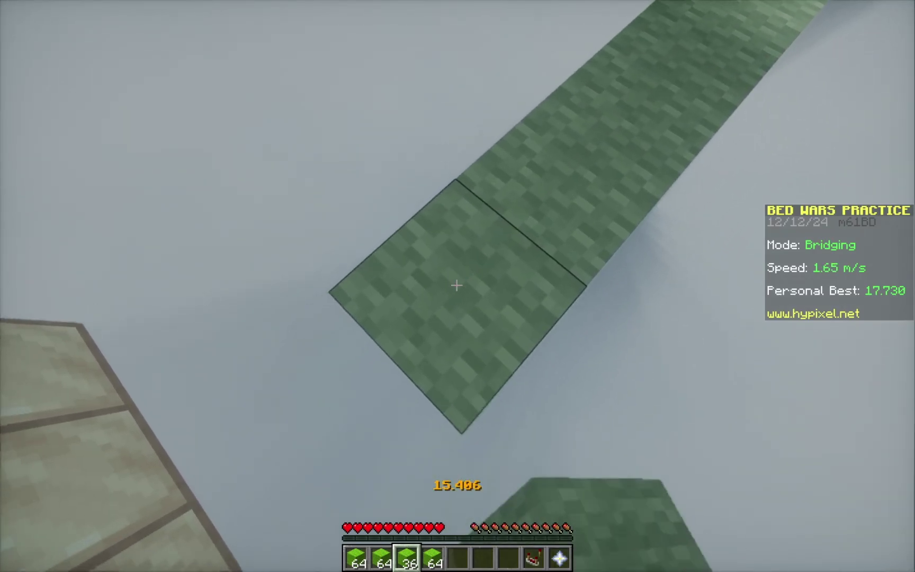